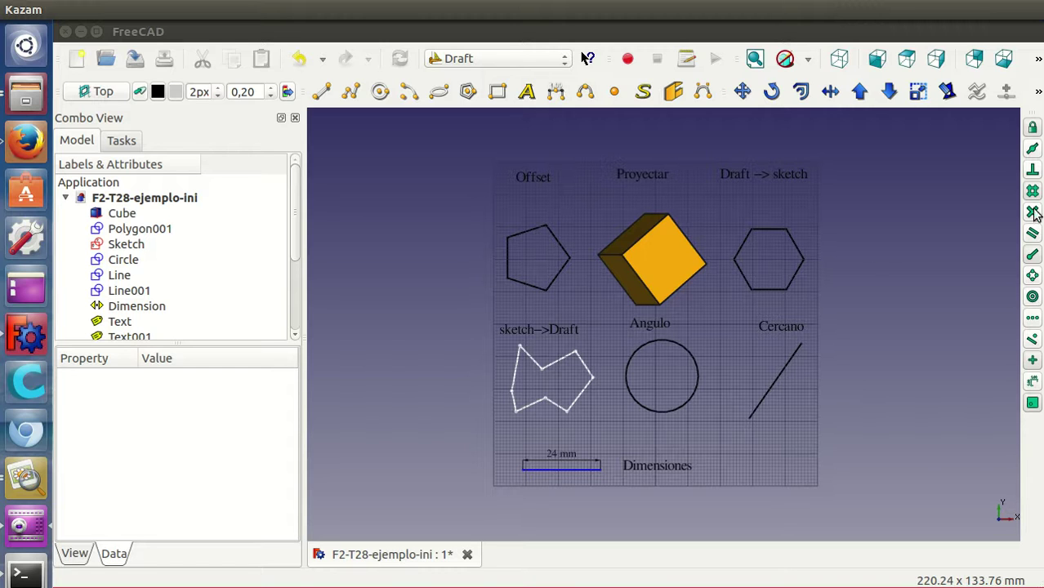
# Zoom in and pan until the Offset pentagon and the cube fill the view
pyautogui.scroll(2, 539, 284)
pyautogui.scroll(2, 536, 281)
pyautogui.moveTo(481, 258)
pyautogui.mouseDown(button='middle')
pyautogui.moveTo(690, 397)
pyautogui.moveTo(680, 421)
pyautogui.mouseUp(button='middle')
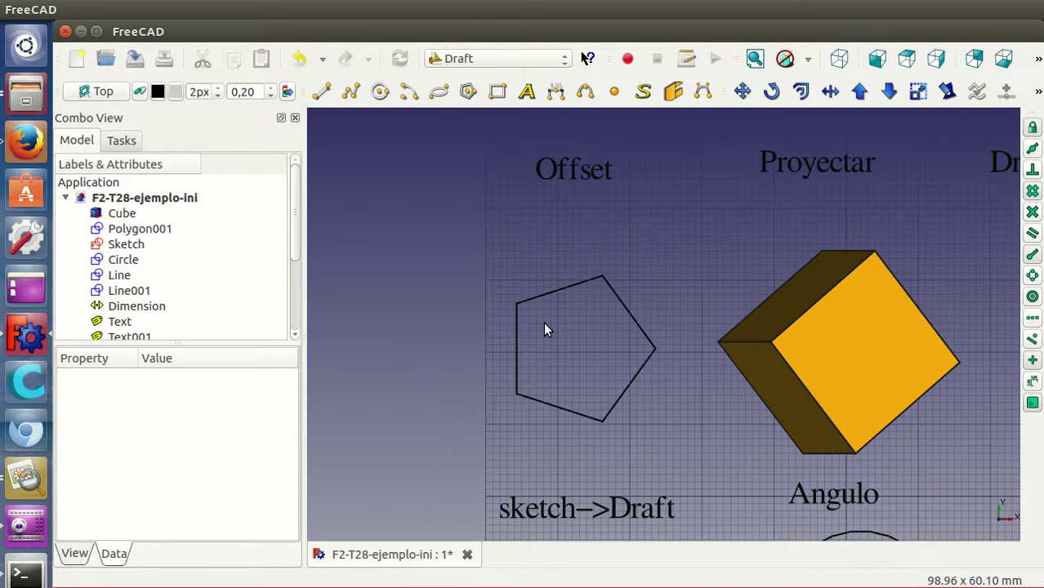
# Offset the Offset pentagon inward with Draft Offset to shrink it
pyautogui.click(629, 313)
pyautogui.click(802, 92)
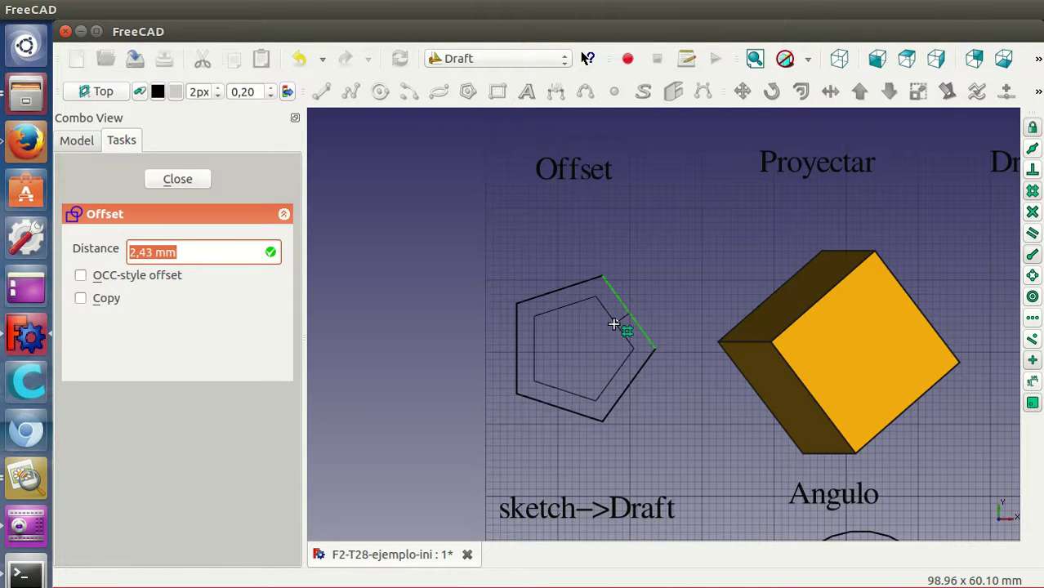
pyautogui.click(614, 325)
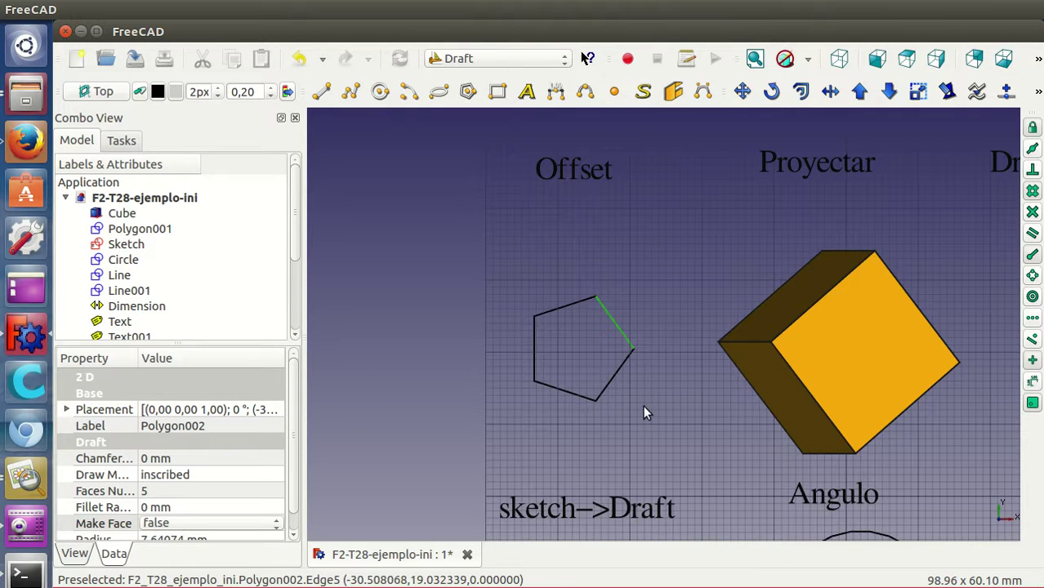
# Make a larger offset copy outside the pentagon with Copy enabled
pyautogui.click(615, 376)
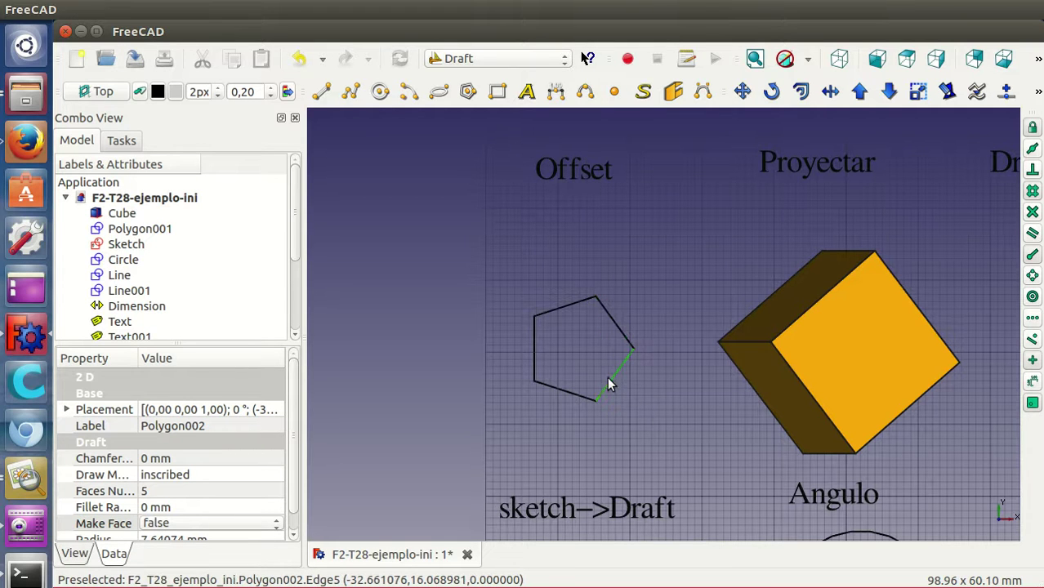
pyautogui.click(801, 92)
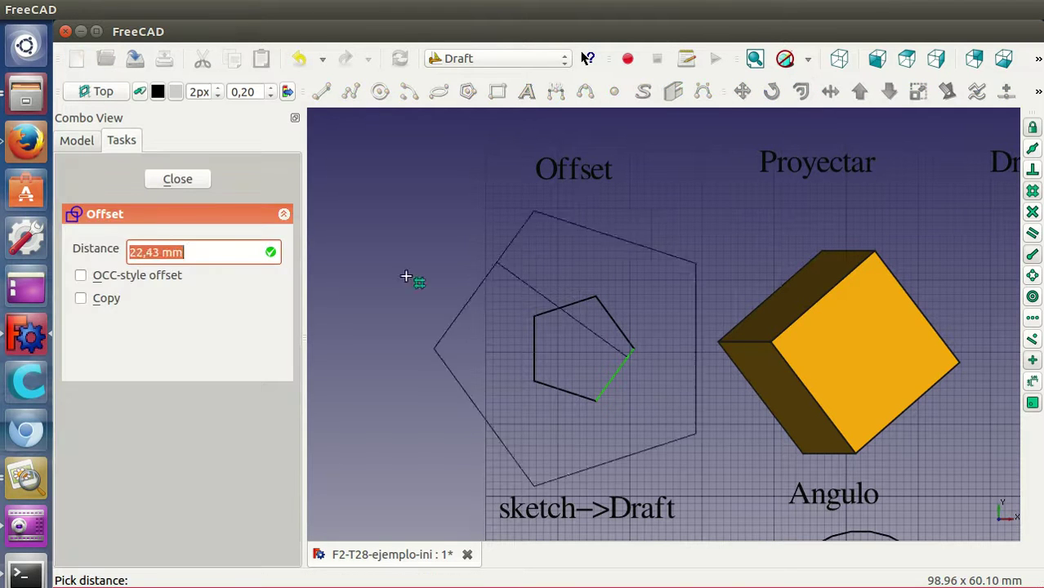
pyautogui.click(103, 300)
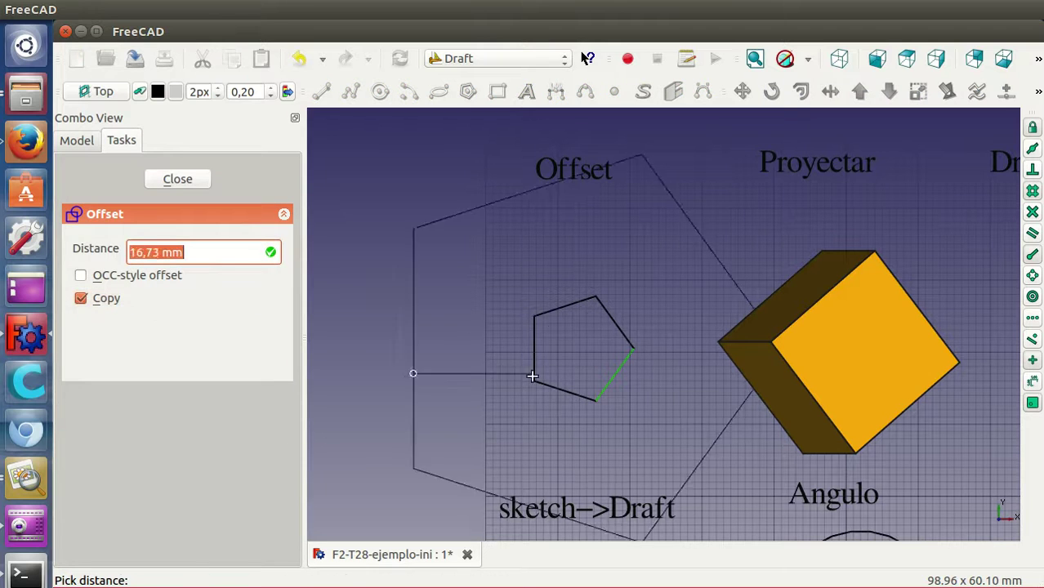
pyautogui.click(646, 301)
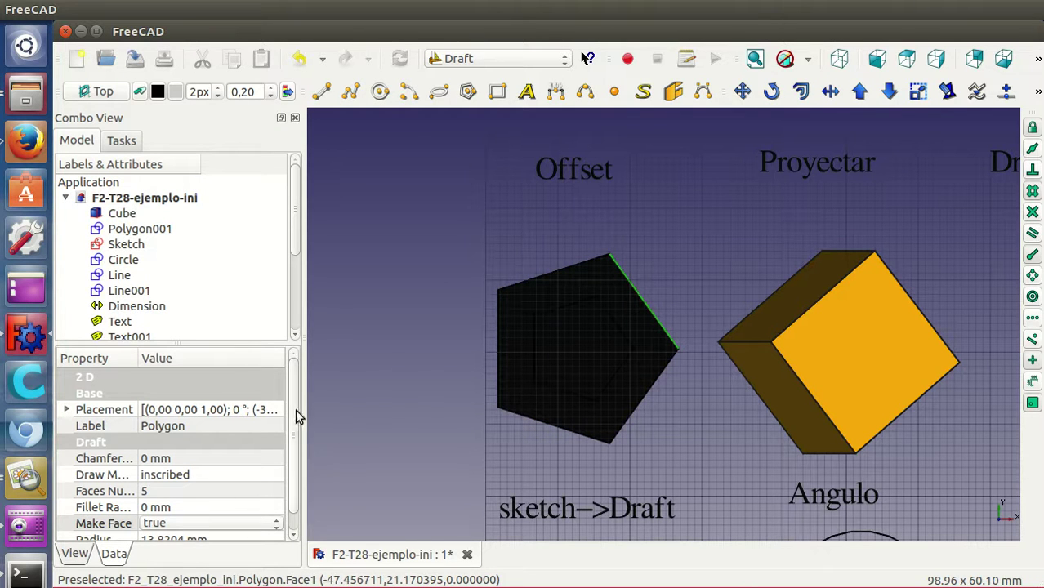
# Set Make Face to false on the outer offset Polygon, then select that pentagon
pyautogui.moveTo(296, 415); pyautogui.dragTo(300, 461)
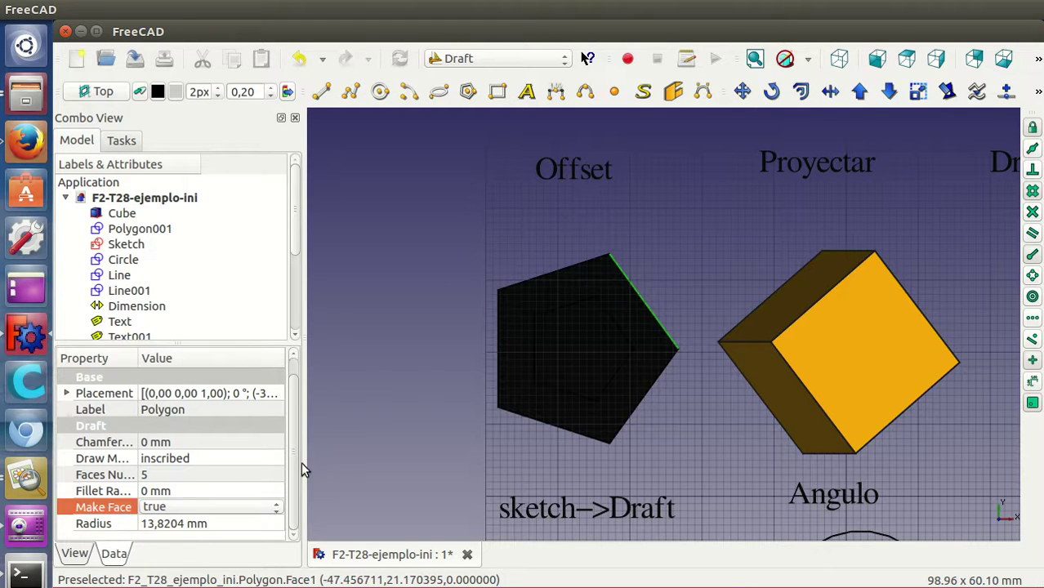
pyautogui.click(167, 508)
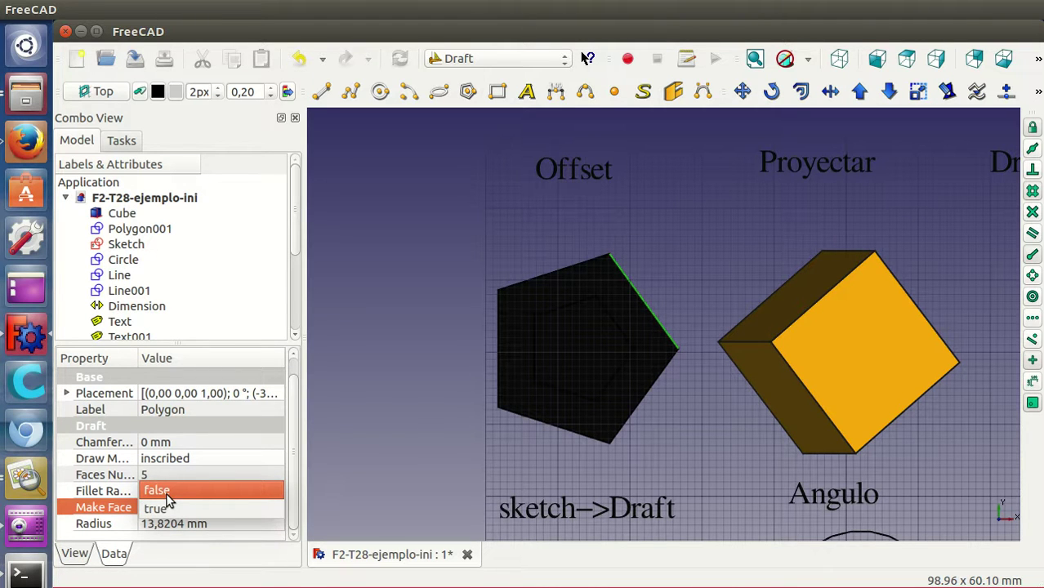
pyautogui.click(165, 493)
pyautogui.click(367, 452)
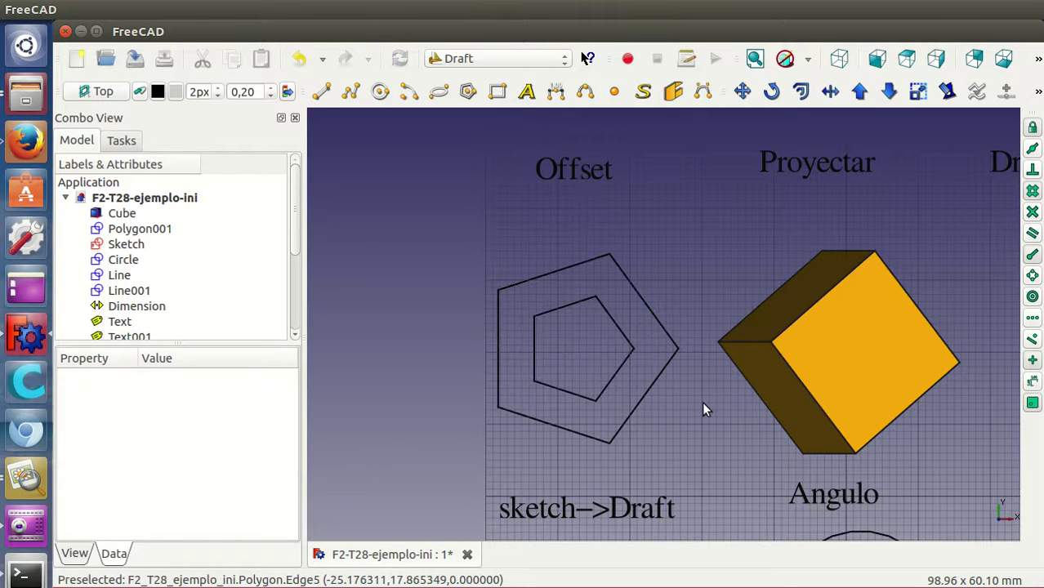
pyautogui.click(658, 325)
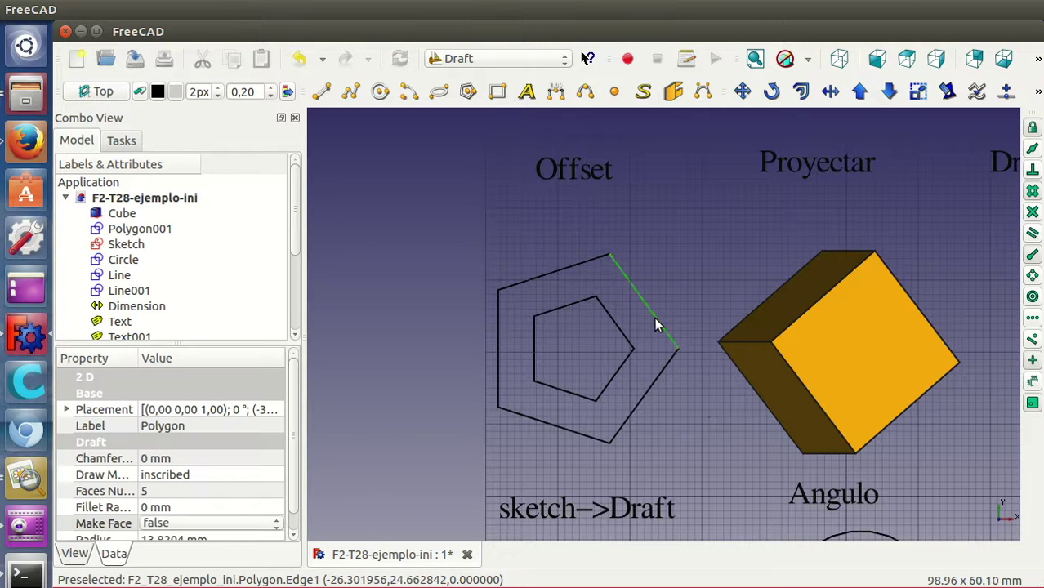
# Place an OCC-style, rounded-corner offset copy outside the outer pentagon
pyautogui.click(803, 92)
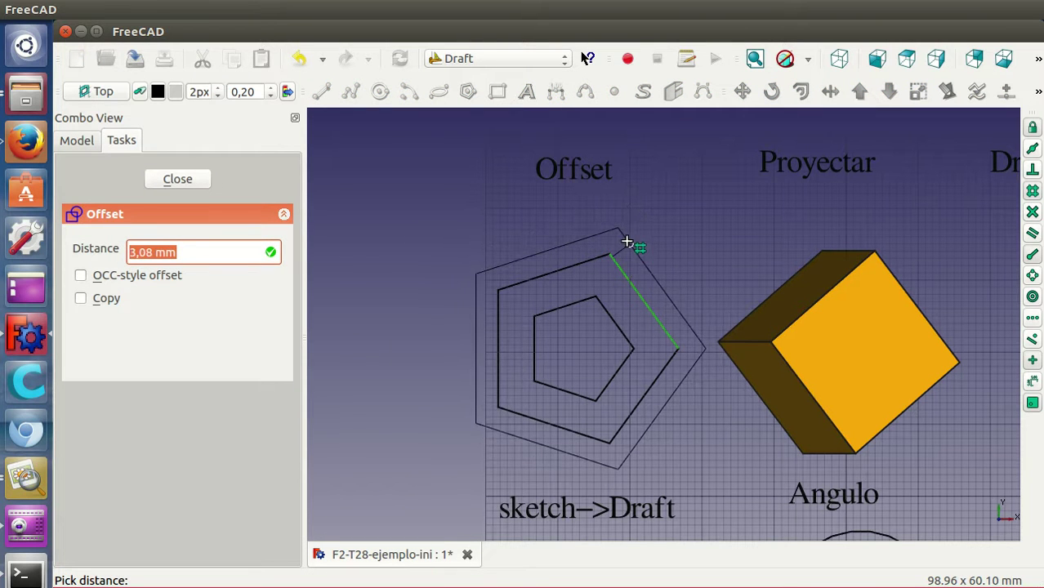
pyautogui.write('off')
pyautogui.click(131, 278)
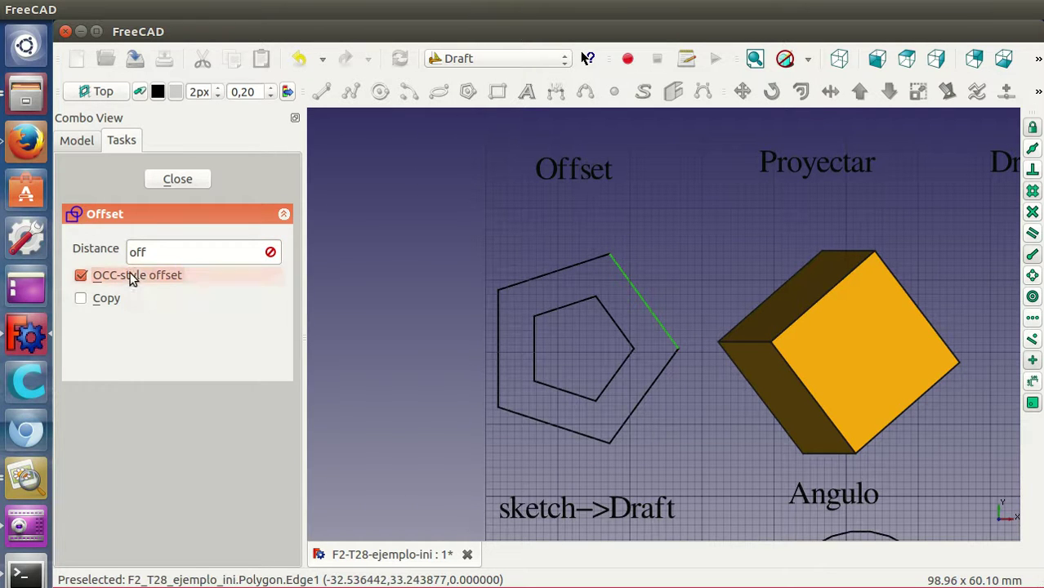
pyautogui.click(109, 299)
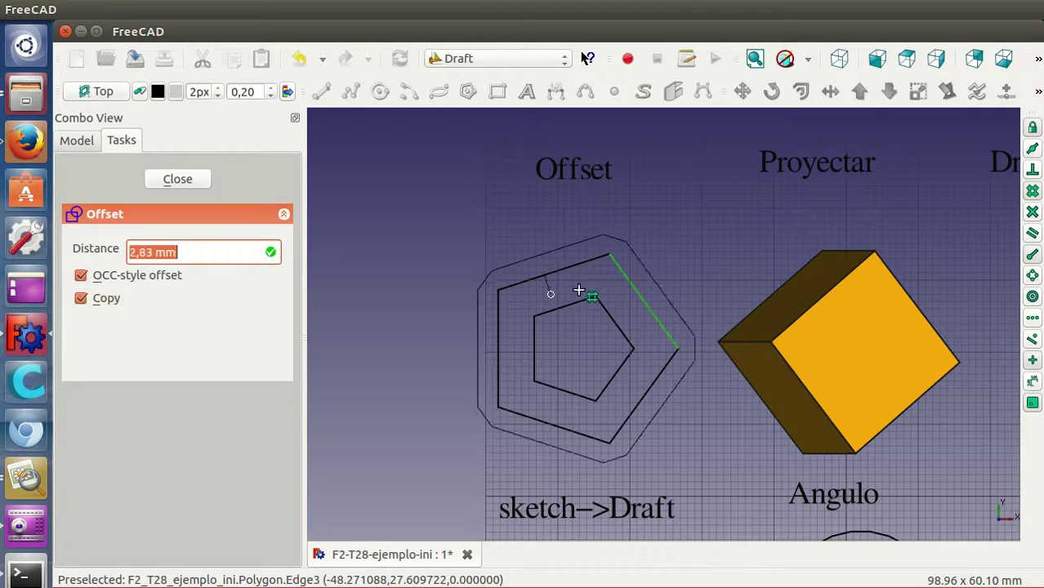
pyautogui.click(653, 245)
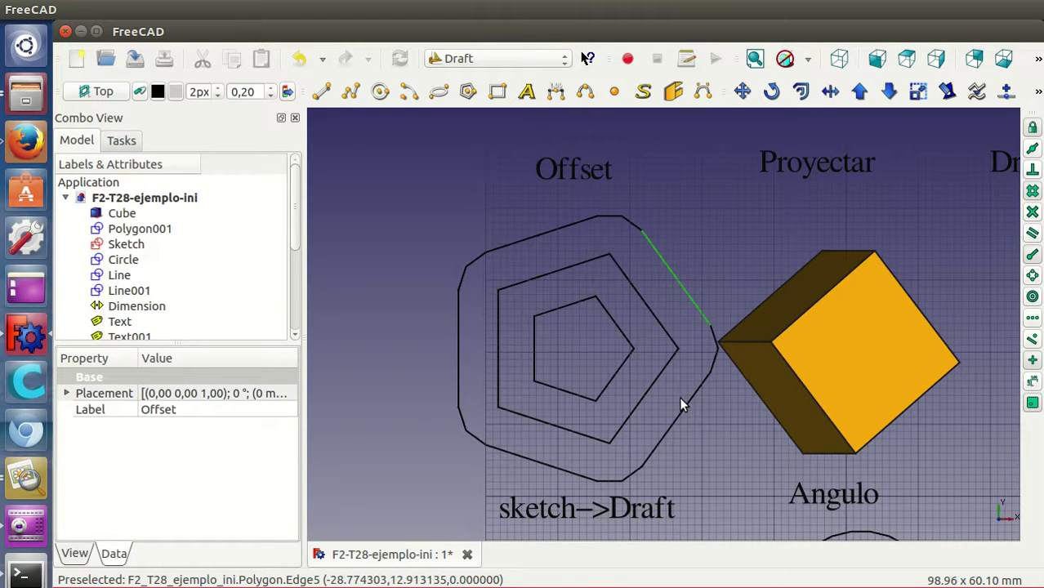
pyautogui.scroll(-2, 684, 404)
pyautogui.scroll(-1, 680, 397)
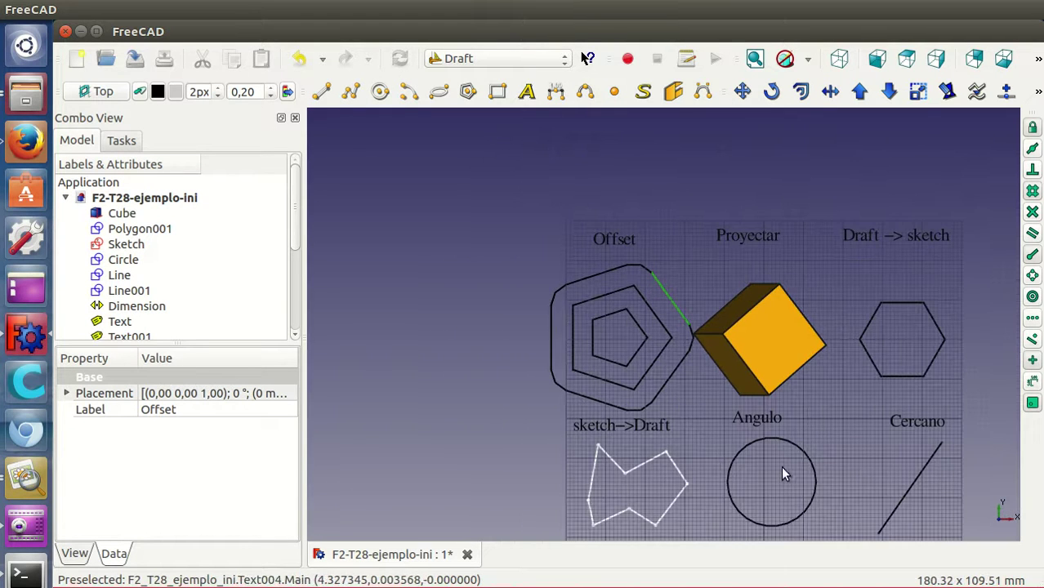
# Create a Draft Shape2DView projection of the cube
pyautogui.moveTo(739, 482)
pyautogui.mouseDown(button='middle')
pyautogui.moveTo(700, 397)
pyautogui.moveTo(804, 365)
pyautogui.moveTo(707, 327)
pyautogui.moveTo(750, 396)
pyautogui.moveTo(722, 390)
pyautogui.mouseUp(button='middle')
pyautogui.click(710, 263)
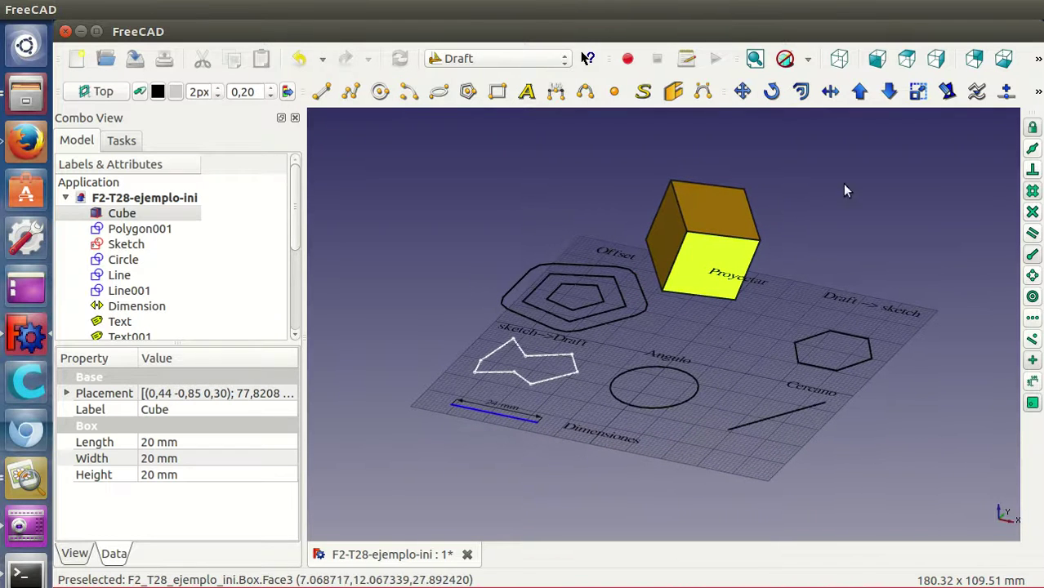
pyautogui.click(1038, 93)
pyautogui.click(1038, 92)
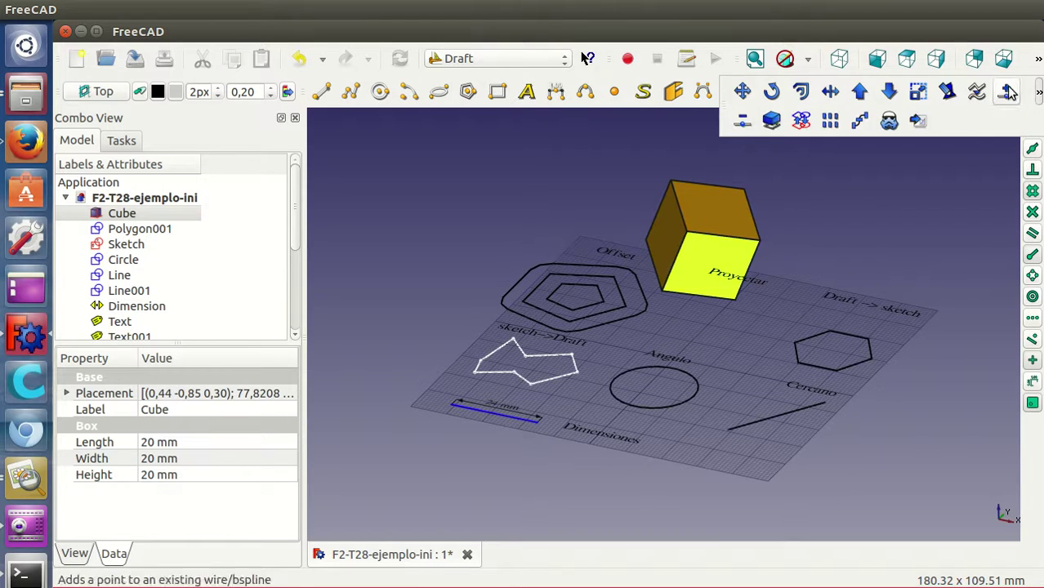
pyautogui.click(771, 121)
# Set the projection's Hidden Lines to true and edit its Face Numbers to [2]
pyautogui.scroll(3, 784, 415)
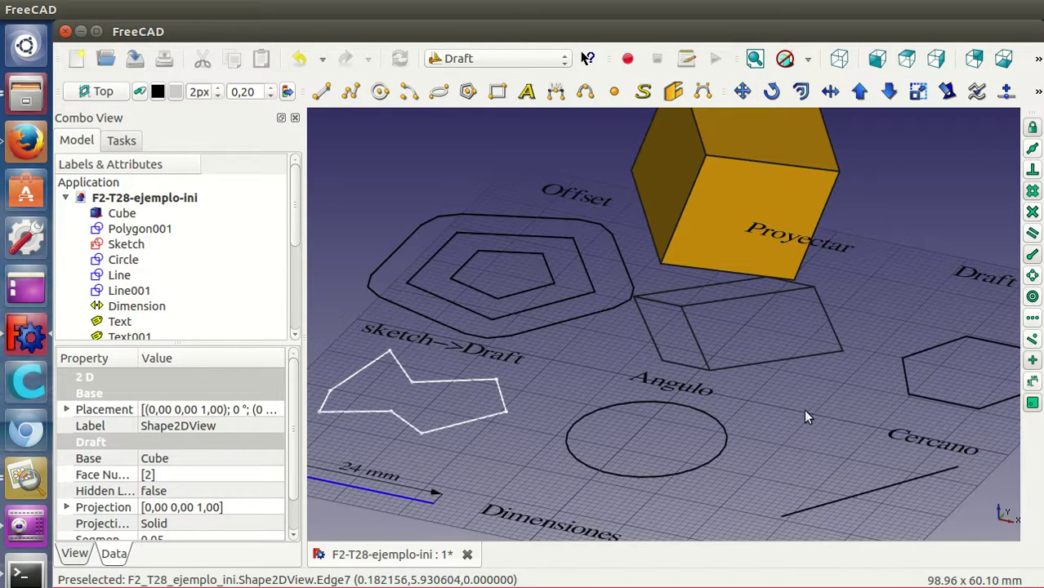
pyautogui.scroll(2, 803, 416)
pyautogui.scroll(2, 718, 492)
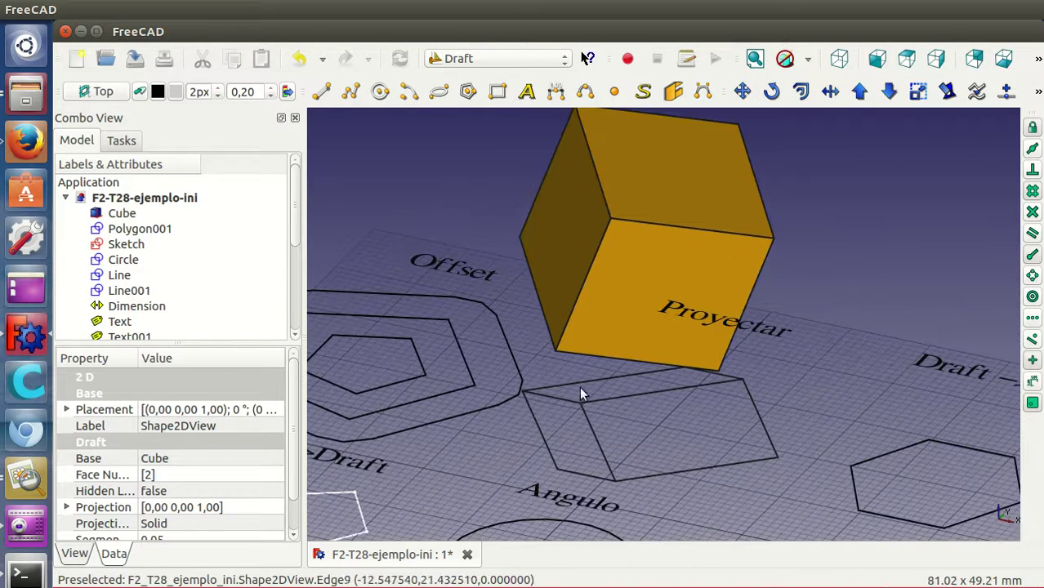
pyautogui.moveTo(295, 208); pyautogui.dragTo(289, 308)
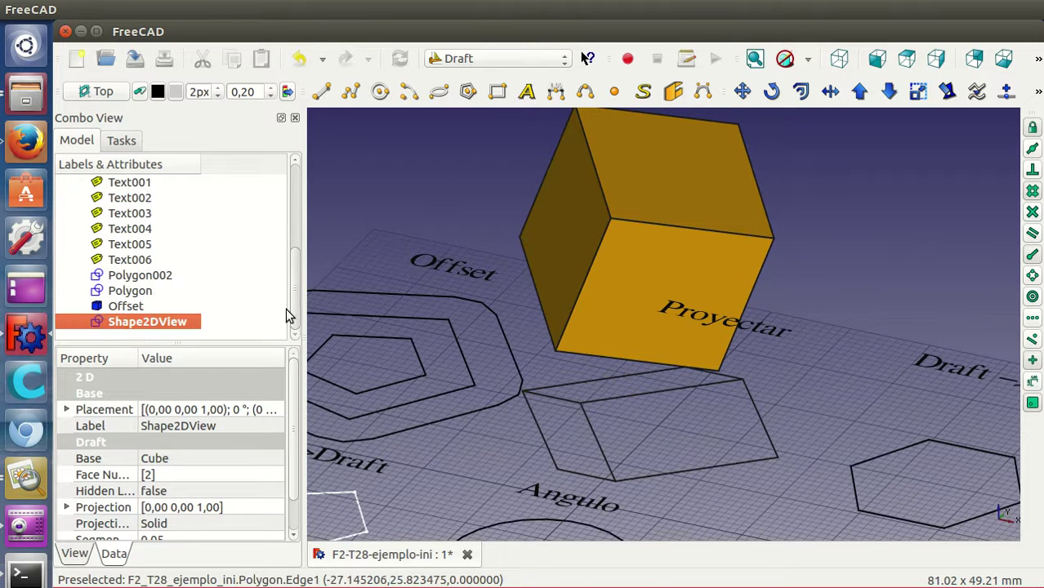
pyautogui.moveTo(296, 431); pyautogui.dragTo(293, 494)
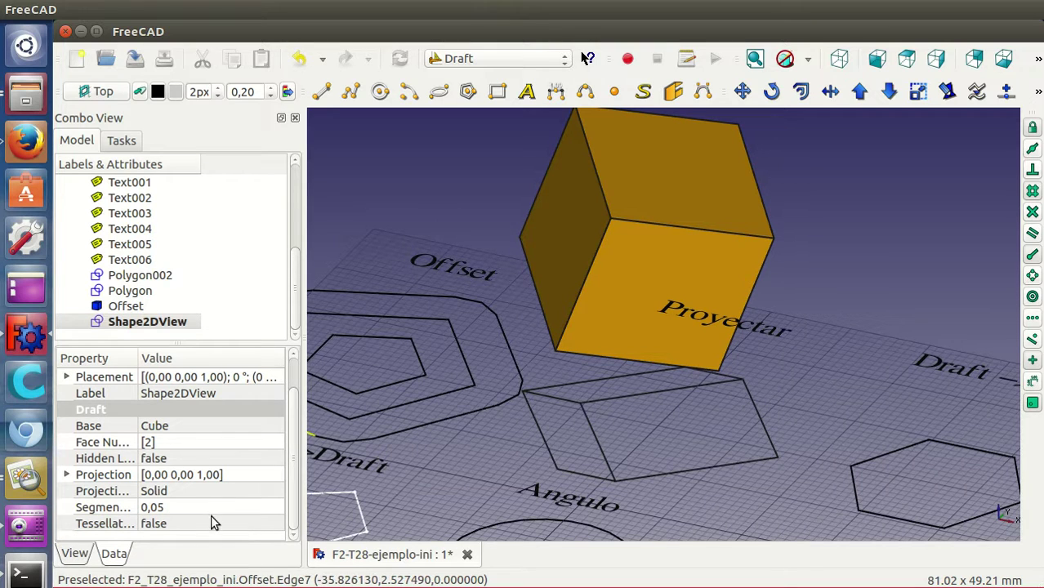
pyautogui.click(172, 458)
pyautogui.click(171, 457)
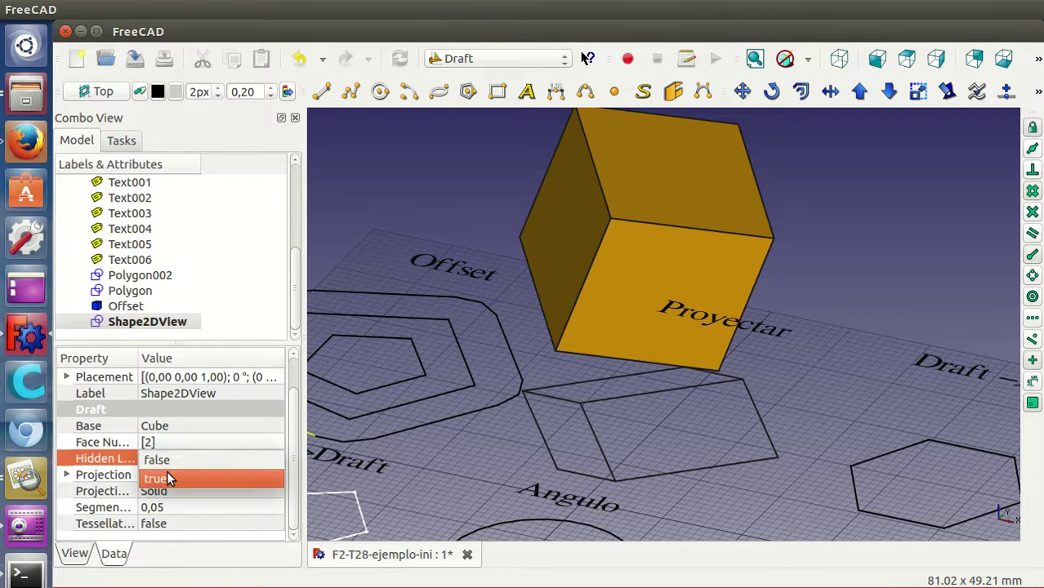
pyautogui.click(167, 471)
pyautogui.click(194, 442)
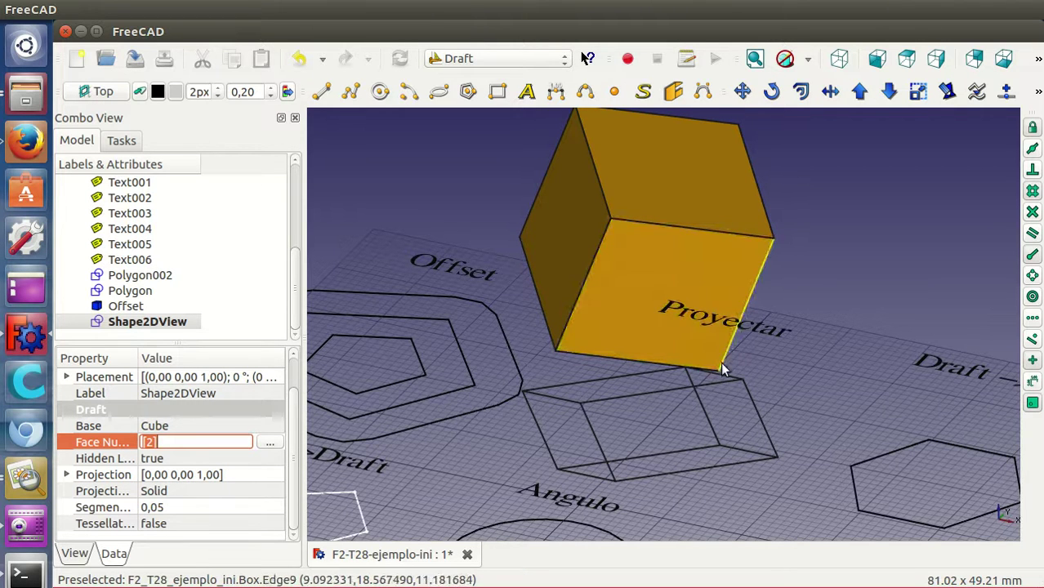
pyautogui.scroll(-2, 684, 408)
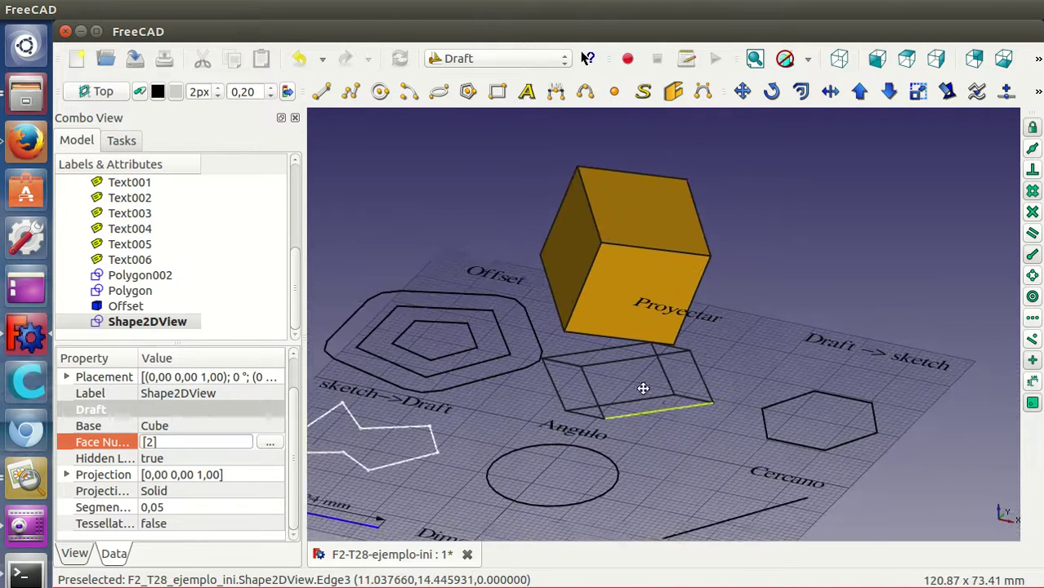
# Switch to top view and convert the hexagon Polygon001 into a sketch with Draft2Sketch
pyautogui.moveTo(696, 419); pyautogui.dragTo(611, 452, button='middle')
pyautogui.click(907, 58)
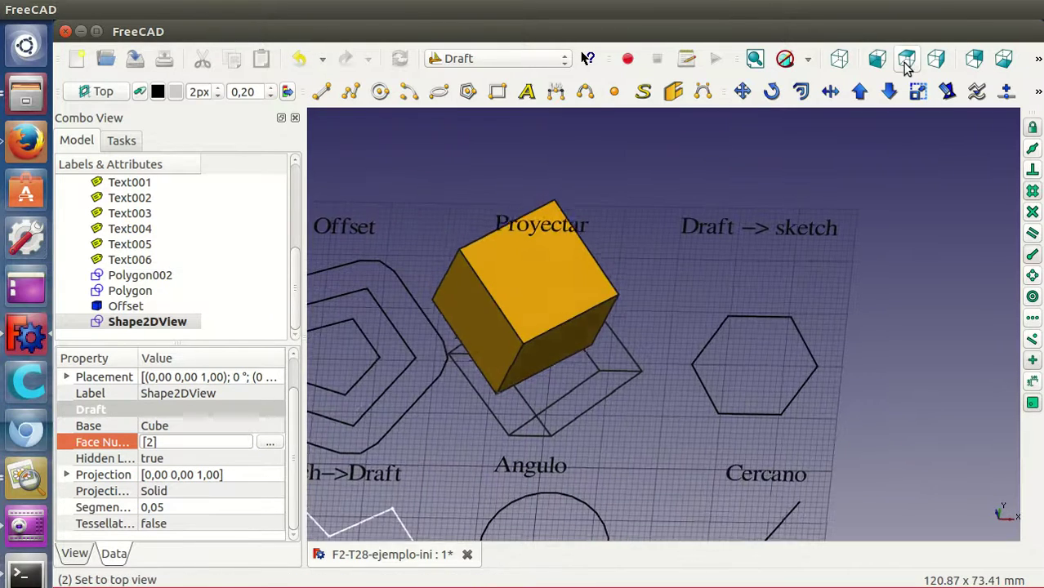
pyautogui.moveTo(781, 416)
pyautogui.mouseDown(button='middle')
pyautogui.moveTo(770, 363)
pyautogui.moveTo(737, 337)
pyautogui.moveTo(681, 401)
pyautogui.mouseUp(button='middle')
pyautogui.scroll(2, 737, 338)
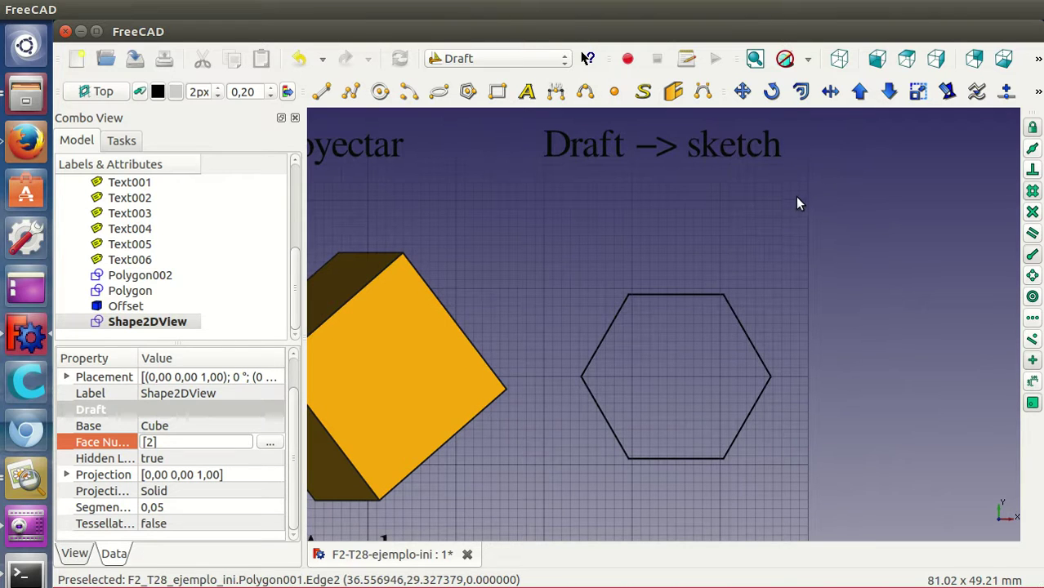
pyautogui.click(692, 296)
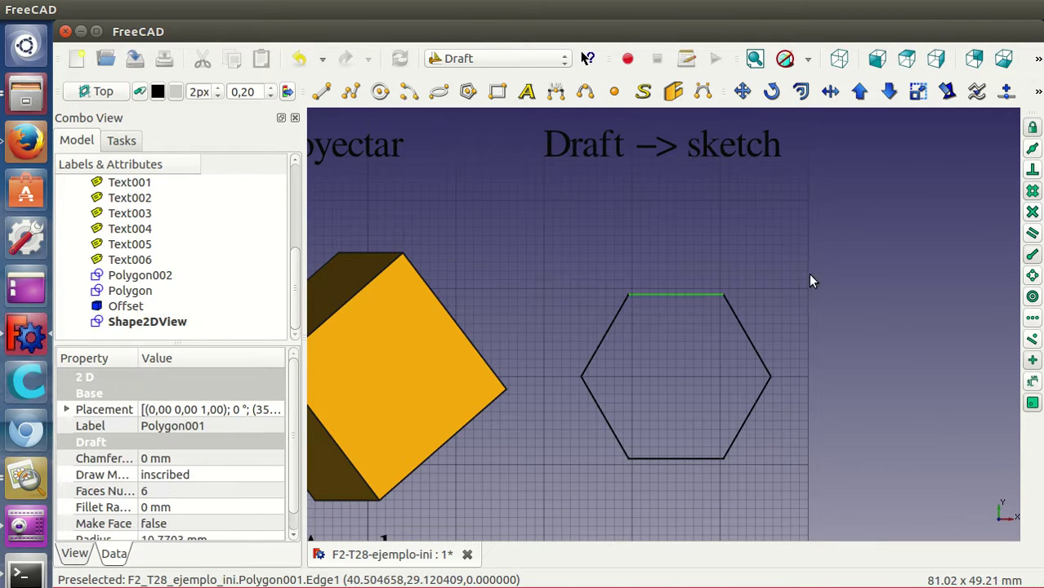
pyautogui.click(1036, 93)
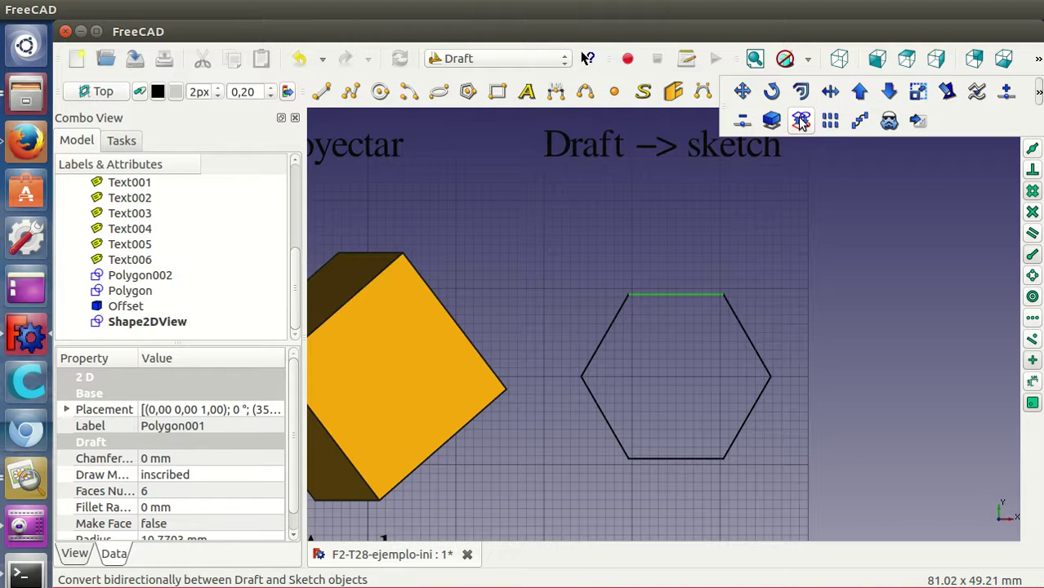
pyautogui.click(801, 121)
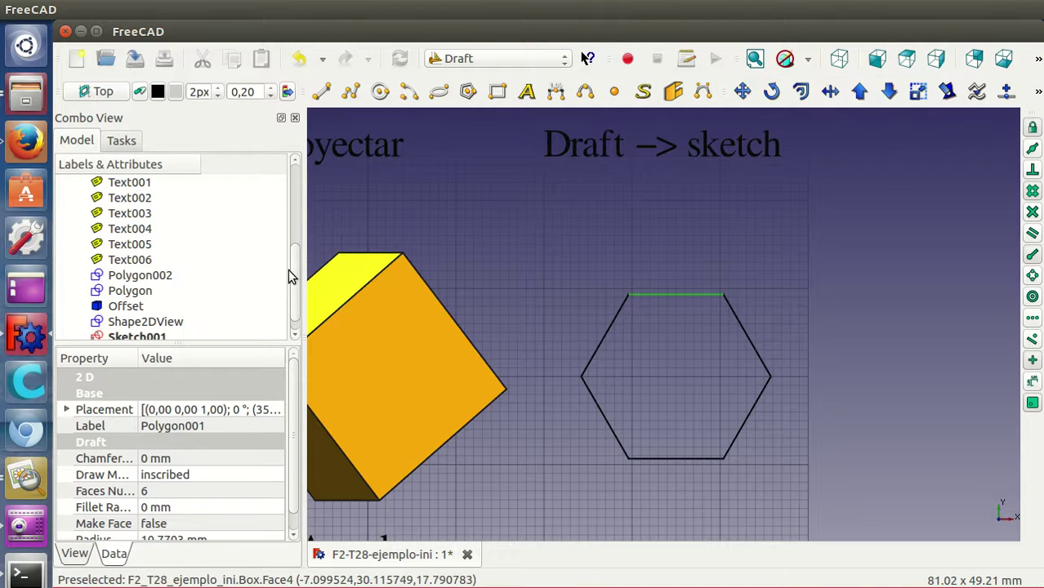
# Move Sketch001 from the hexagon's top corner to a spot right of the original
pyautogui.moveTo(293, 274); pyautogui.dragTo(298, 301)
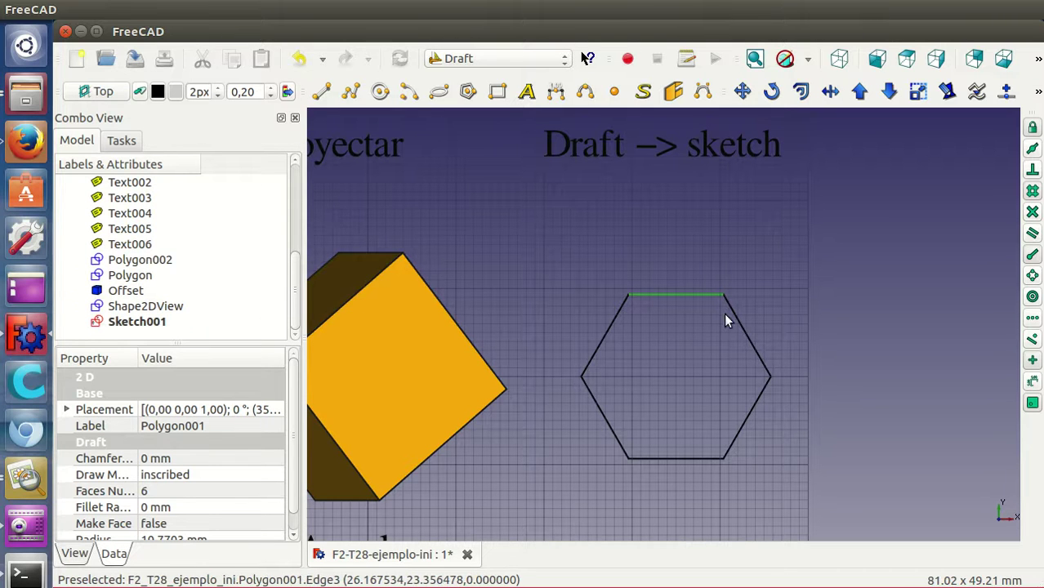
pyautogui.click(160, 321)
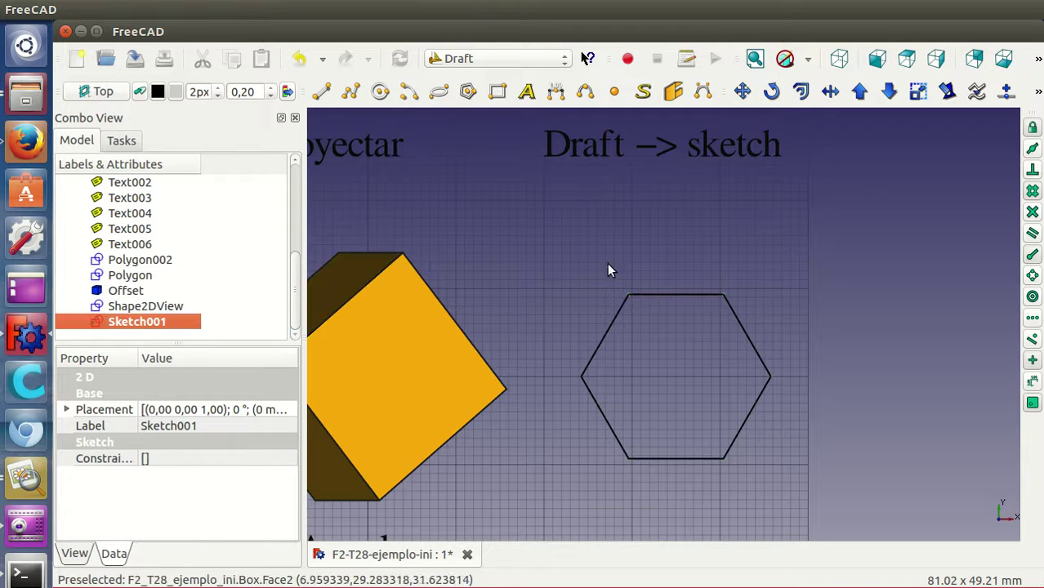
pyautogui.click(742, 91)
pyautogui.click(641, 299)
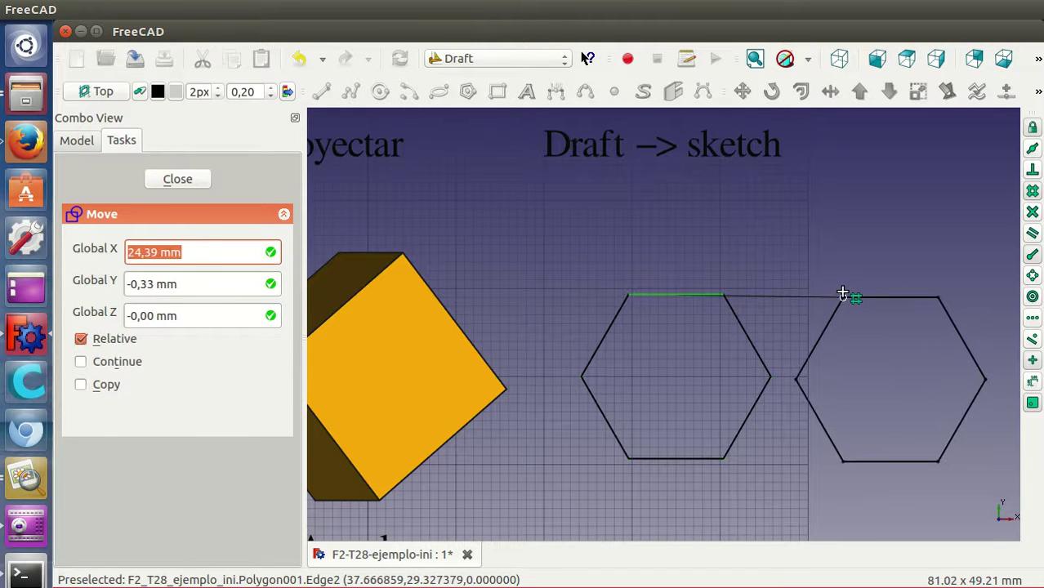
pyautogui.click(843, 295)
# Edit Sketch001, dragging its top-right and bottom-right corners into an irregular hexagon
pyautogui.click(163, 321)
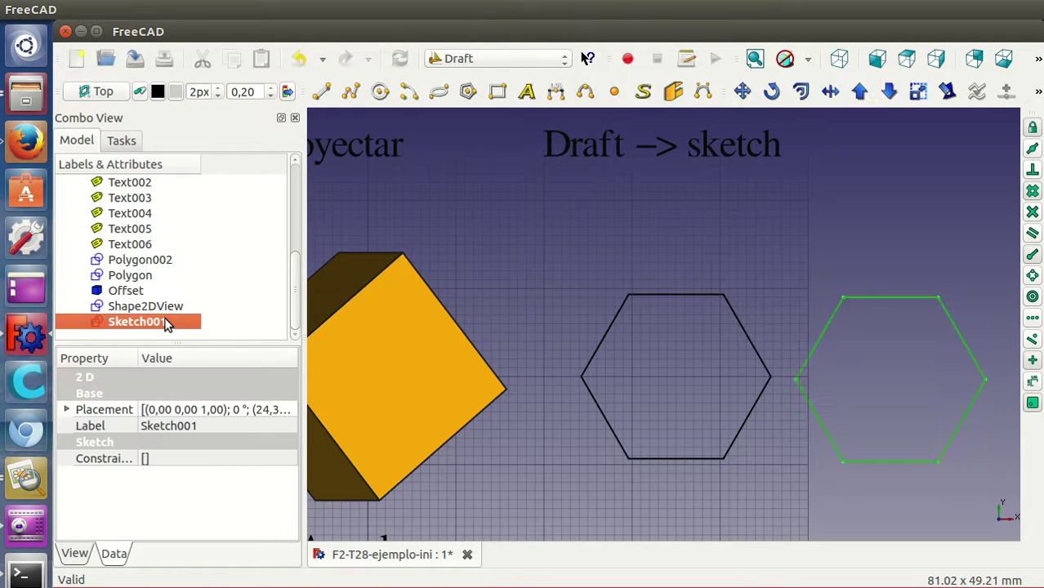
pyautogui.click(470, 220)
pyautogui.scroll(-2, 575, 242)
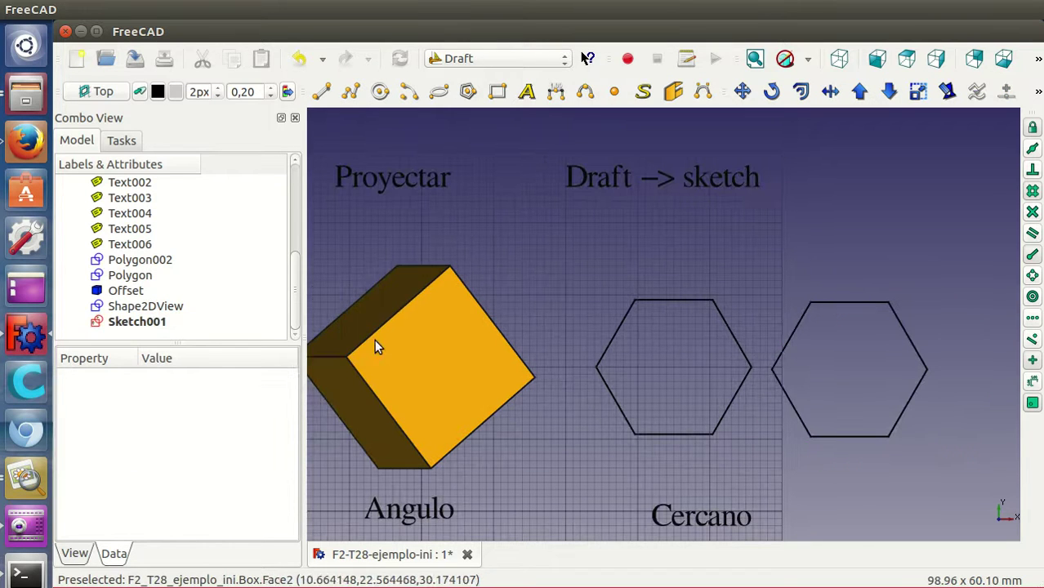
pyautogui.click(161, 326)
pyautogui.doubleClick(161, 323)
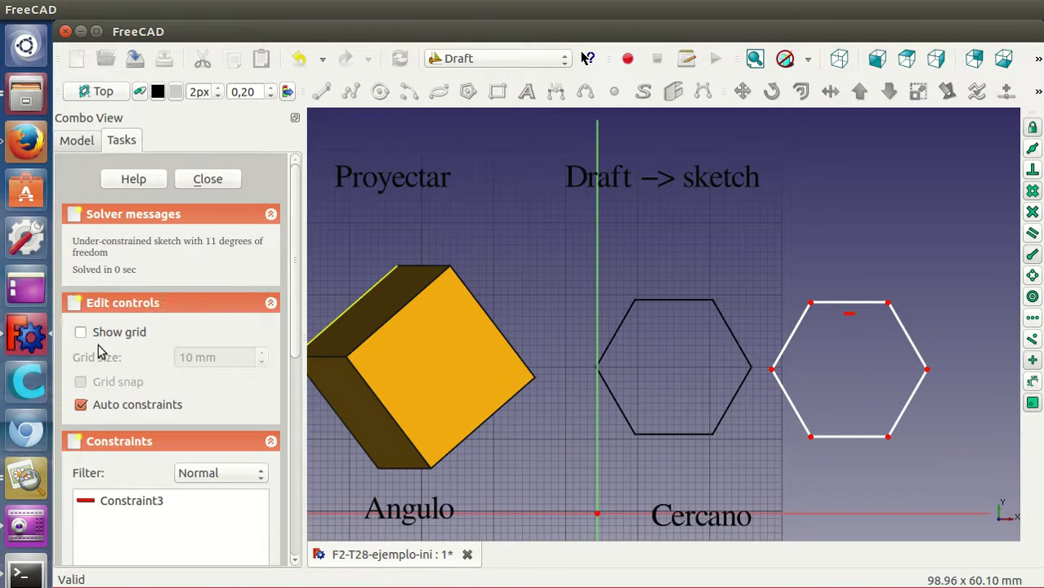
pyautogui.moveTo(888, 303)
pyautogui.mouseDown()
pyautogui.moveTo(901, 292)
pyautogui.moveTo(891, 335)
pyautogui.mouseUp()
pyautogui.moveTo(888, 437)
pyautogui.mouseDown()
pyautogui.moveTo(897, 431)
pyautogui.moveTo(909, 446)
pyautogui.mouseUp()
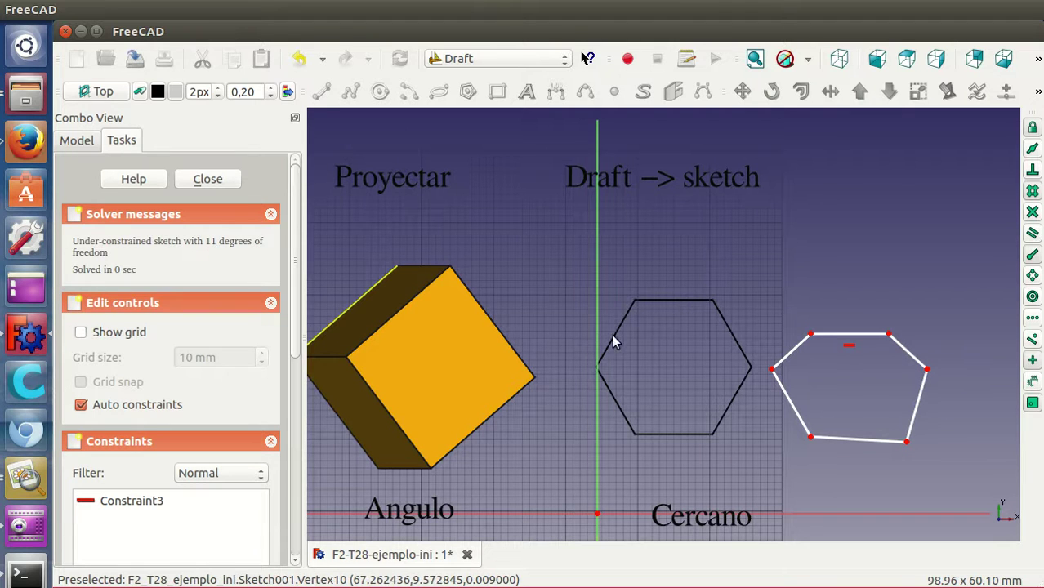
pyautogui.click(230, 184)
pyautogui.scroll(-5, 537, 311)
# Zoom to the irregular polygon sketch under sketch->Draft and open and close it unchanged
pyautogui.moveTo(604, 420); pyautogui.dragTo(762, 223, button='middle')
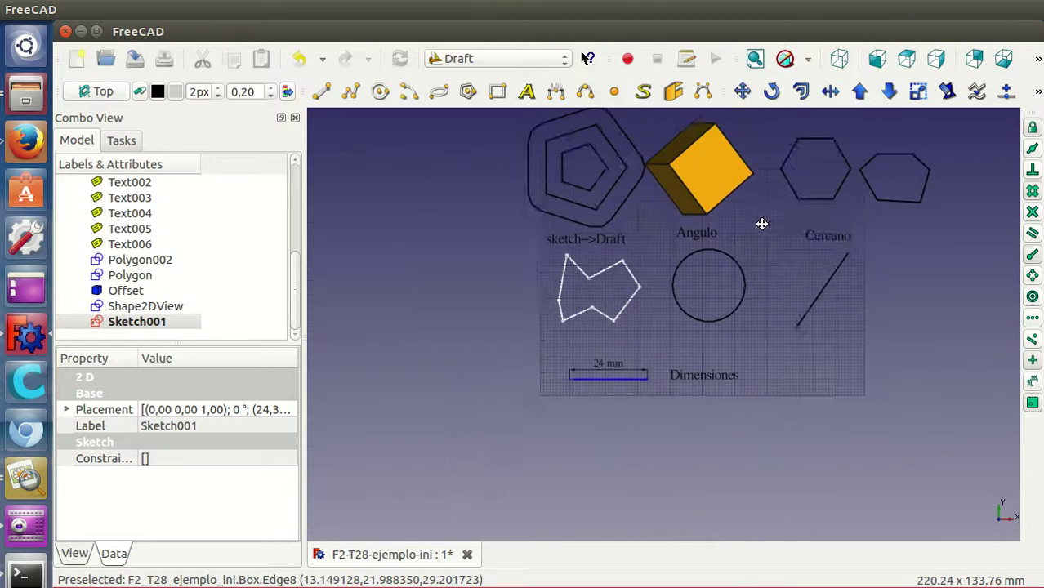
pyautogui.scroll(2, 708, 311)
pyautogui.scroll(2, 686, 245)
pyautogui.scroll(2, 691, 269)
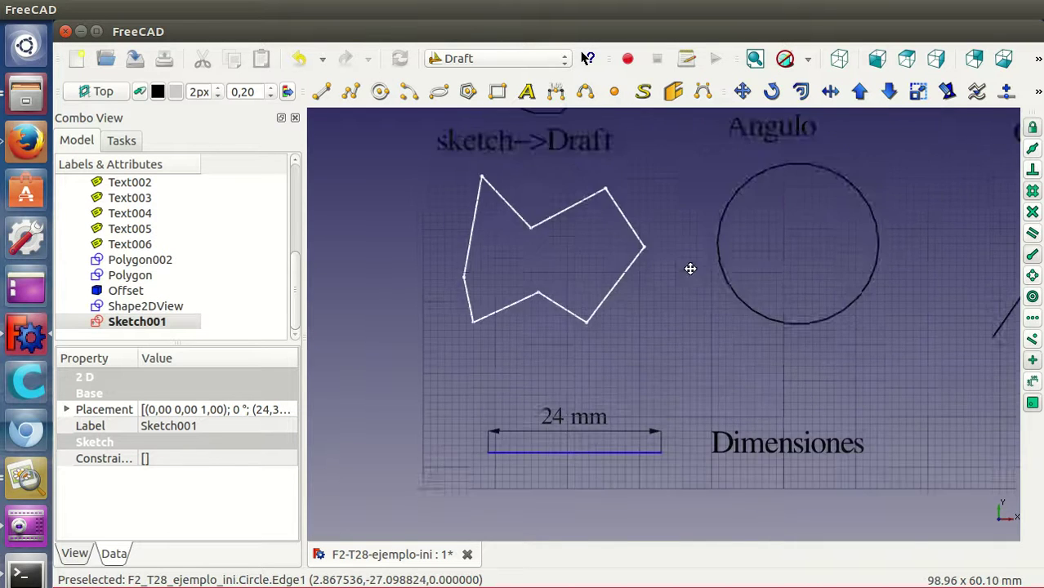
pyautogui.moveTo(691, 269); pyautogui.dragTo(681, 275, button='middle')
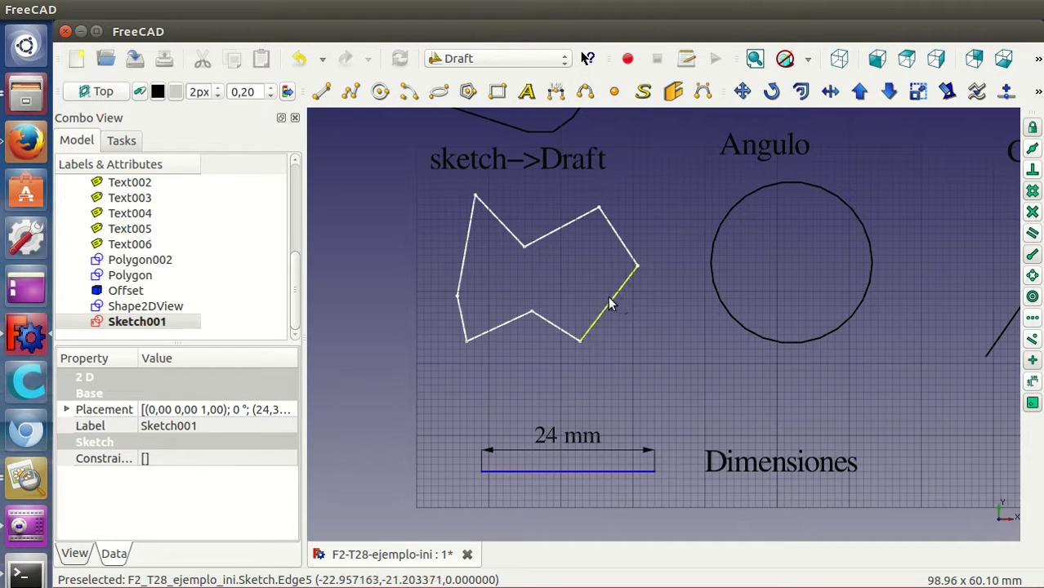
pyautogui.scroll(1, 245, 287)
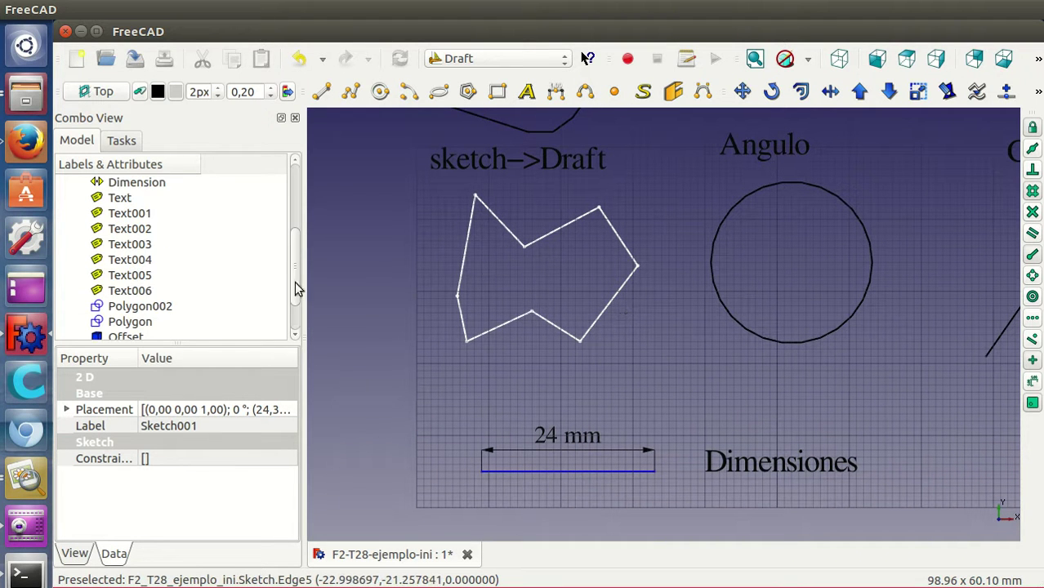
pyautogui.click(463, 271)
pyautogui.doubleClick(147, 248)
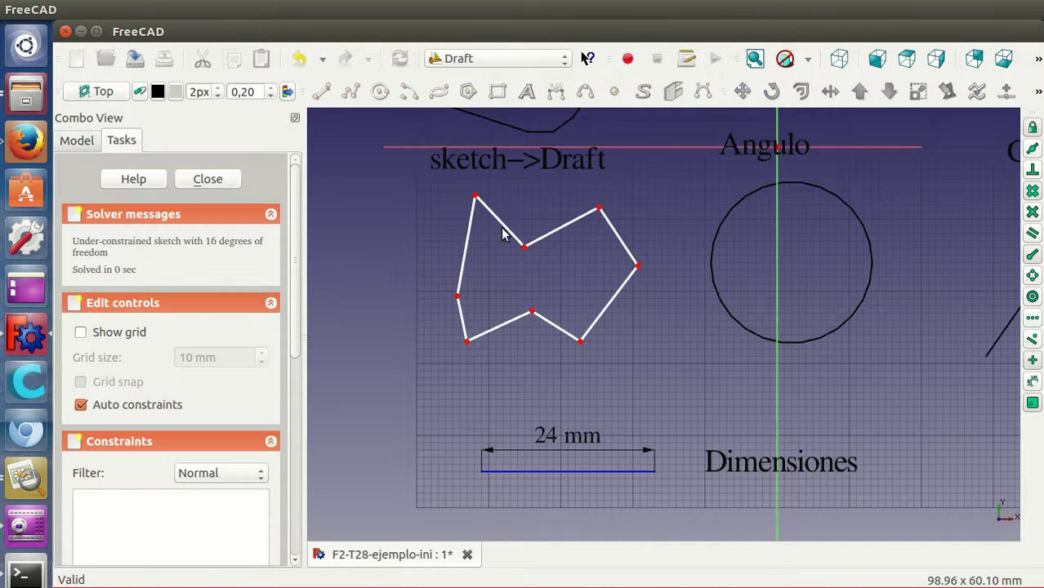
pyautogui.click(208, 179)
# Convert the sketch into the Draft wire DWire and start a Draft Move on it
pyautogui.click(541, 243)
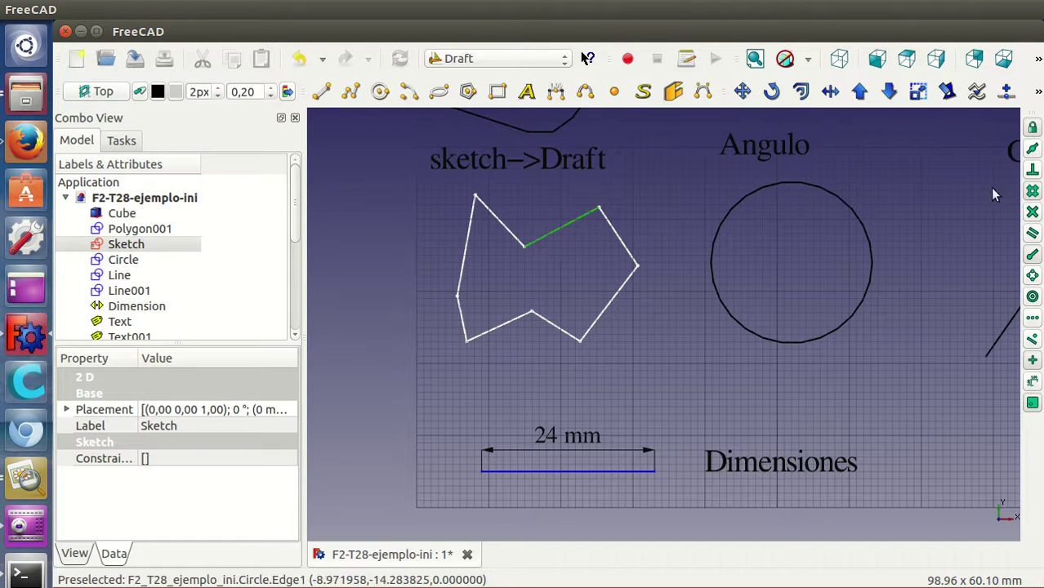
pyautogui.click(1040, 94)
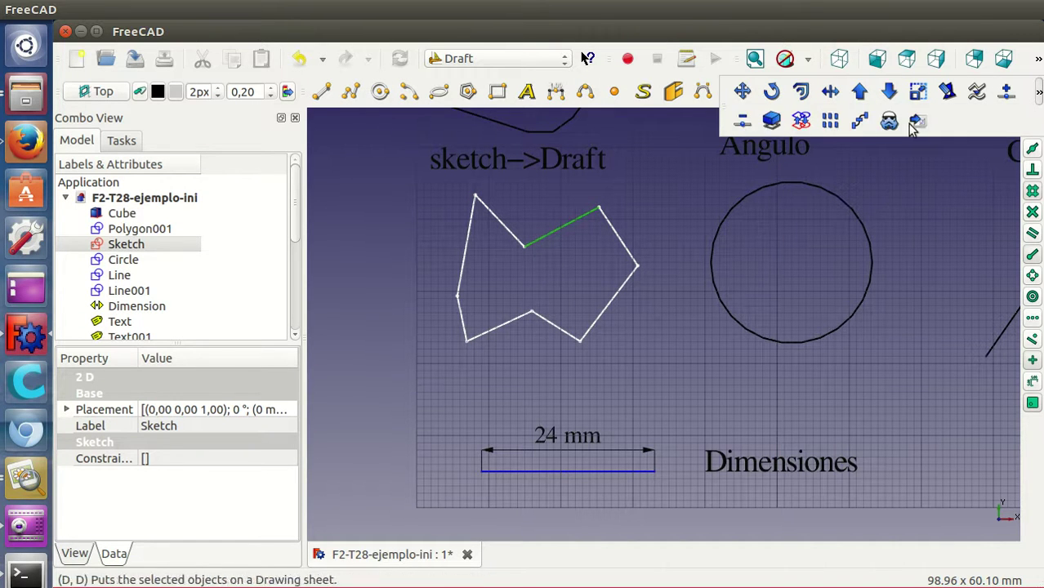
pyautogui.click(801, 121)
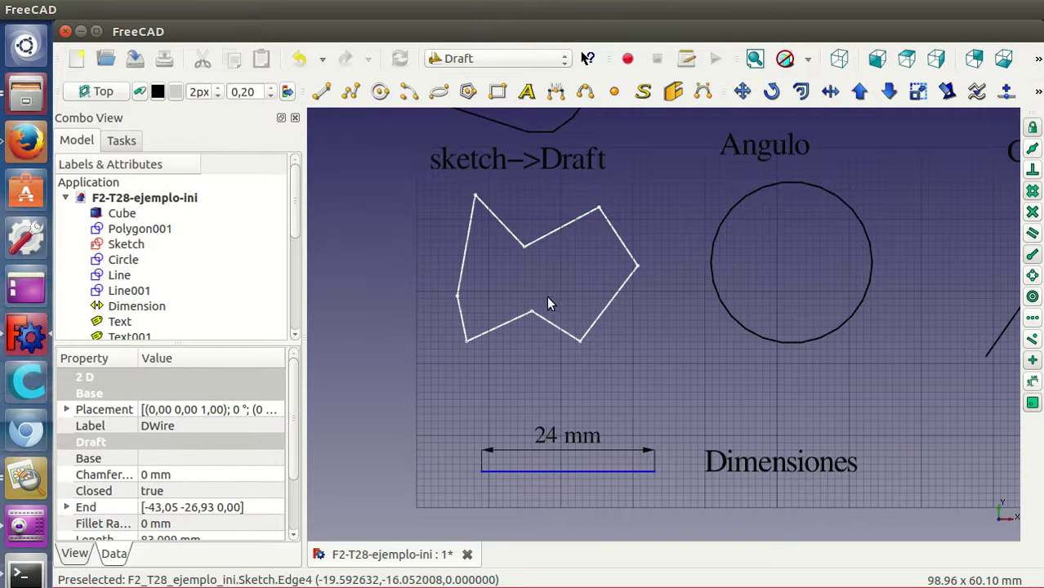
pyautogui.scroll(-3, 253, 282)
pyautogui.scroll(-1, 253, 290)
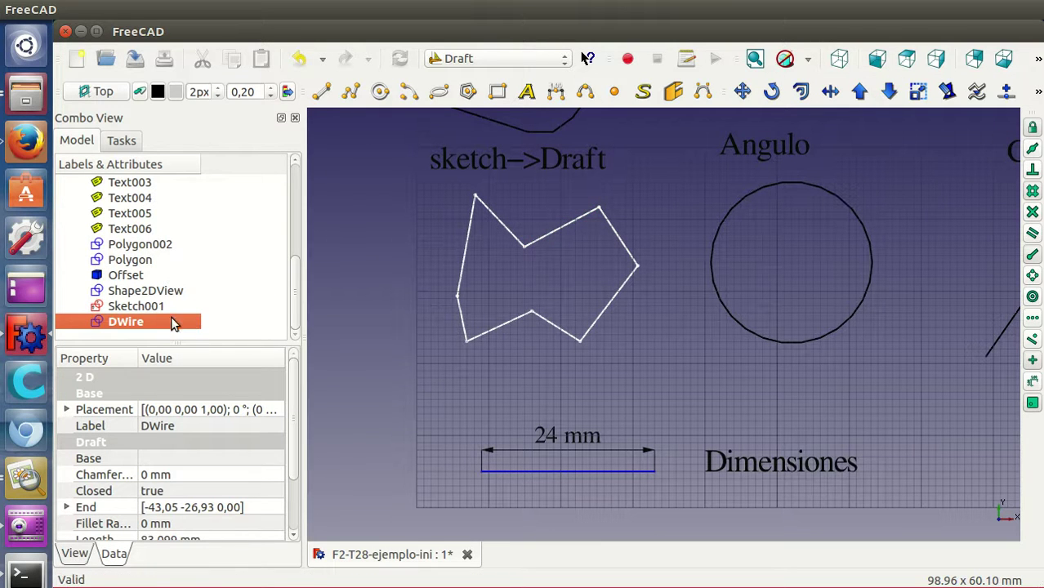
pyautogui.click(741, 92)
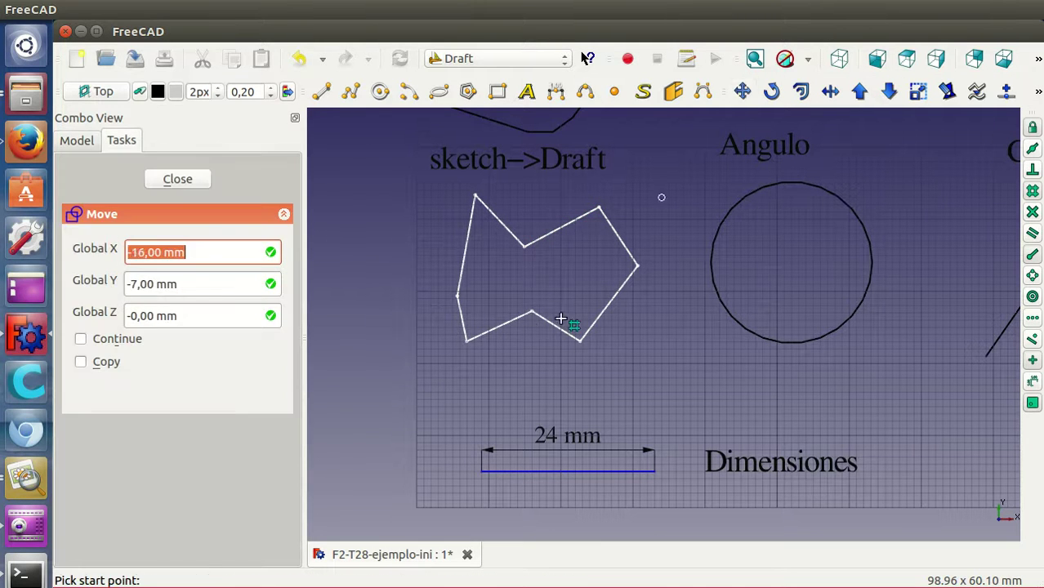
# Place the moved DWire beside the original sketch polygon using its lower-left corner
pyautogui.click(468, 339)
pyautogui.scroll(-2, 370, 333)
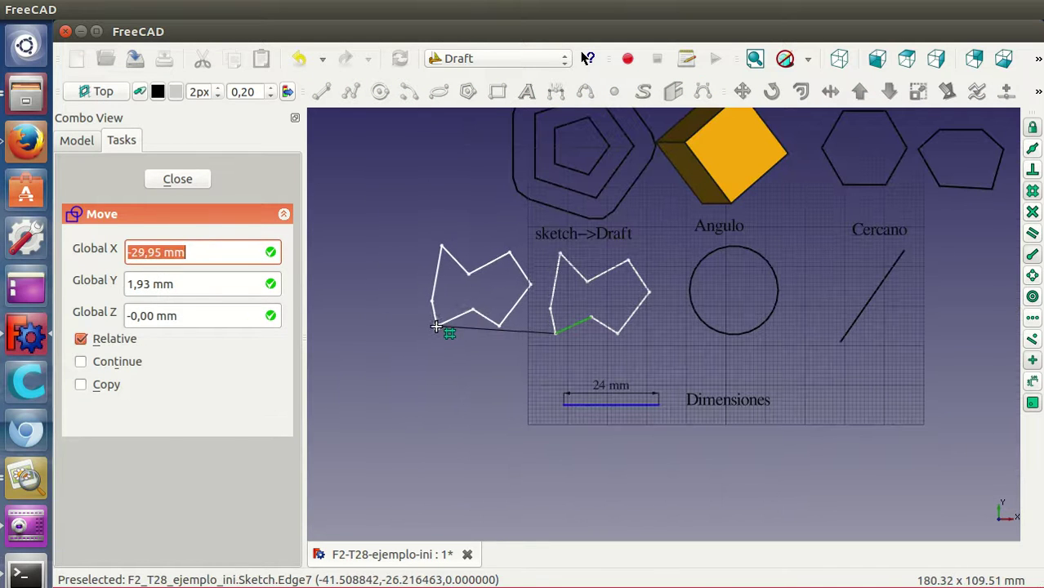
pyautogui.click(433, 329)
# Inspect the DWire's vertex handles with Draft Edit, then close the edit task
pyautogui.scroll(2, 500, 362)
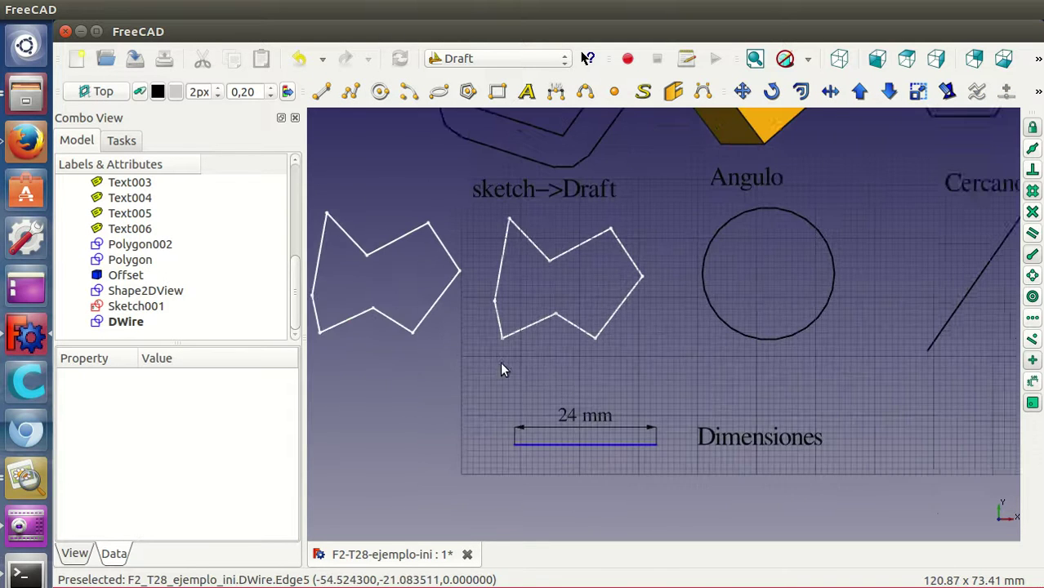
pyautogui.moveTo(500, 362); pyautogui.dragTo(618, 373, button='middle')
pyautogui.scroll(1, 572, 368)
pyautogui.click(540, 331)
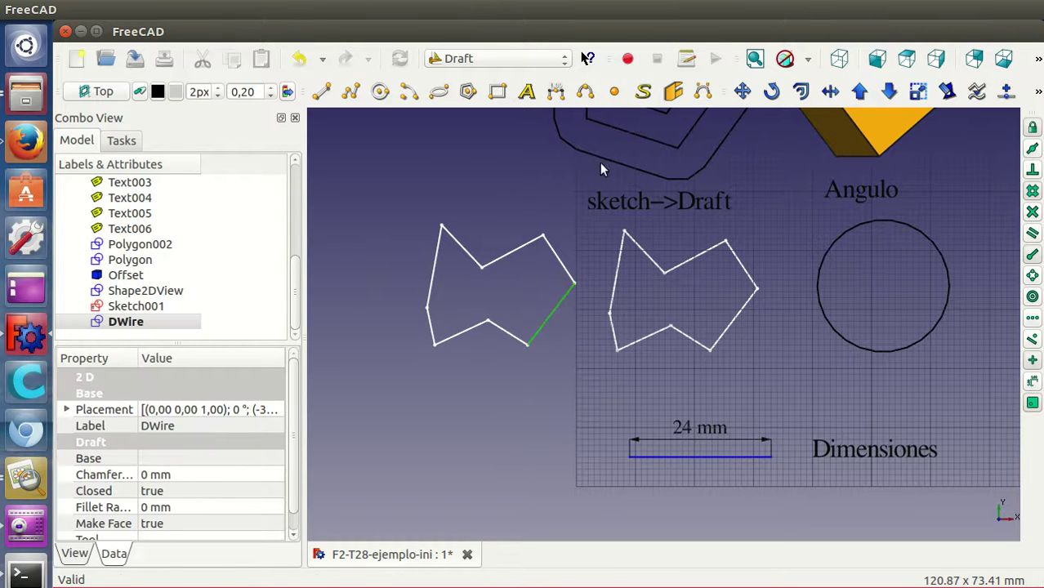
pyautogui.click(948, 91)
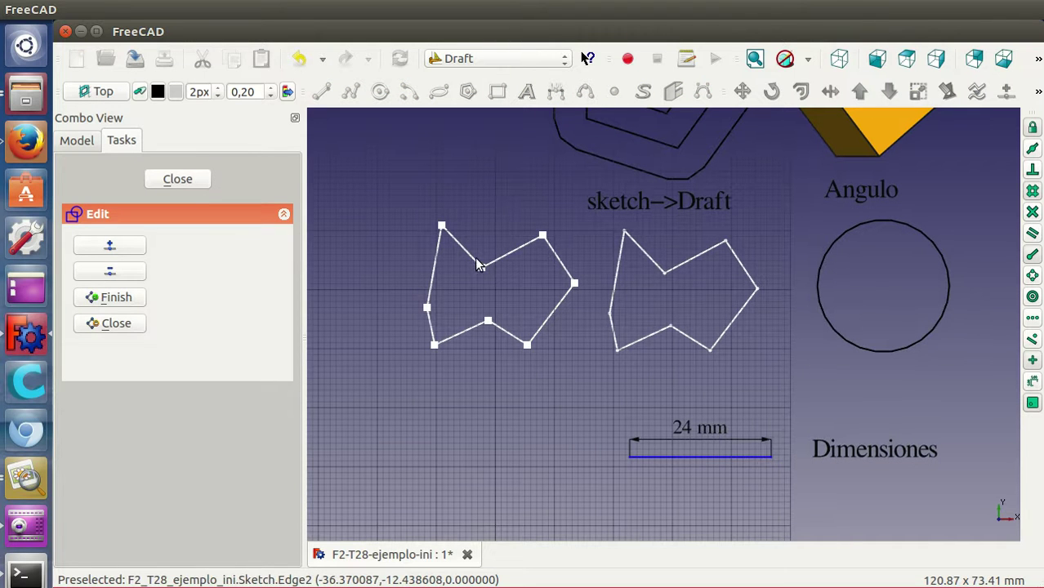
pyautogui.click(192, 179)
pyautogui.scroll(-1, 592, 321)
pyautogui.moveTo(846, 357)
pyautogui.mouseDown(button='middle')
pyautogui.moveTo(678, 378)
pyautogui.moveTo(677, 395)
pyautogui.mouseUp(button='middle')
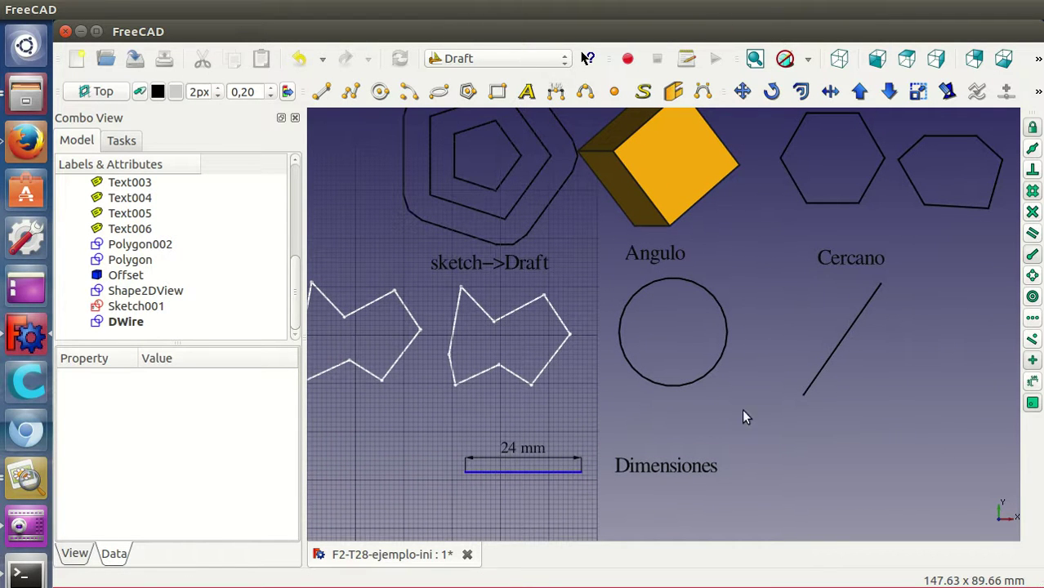
# With a snap toggled, draw Draft lines across the Angulo circle top-to-bottom and left-to-right
pyautogui.click(1033, 277)
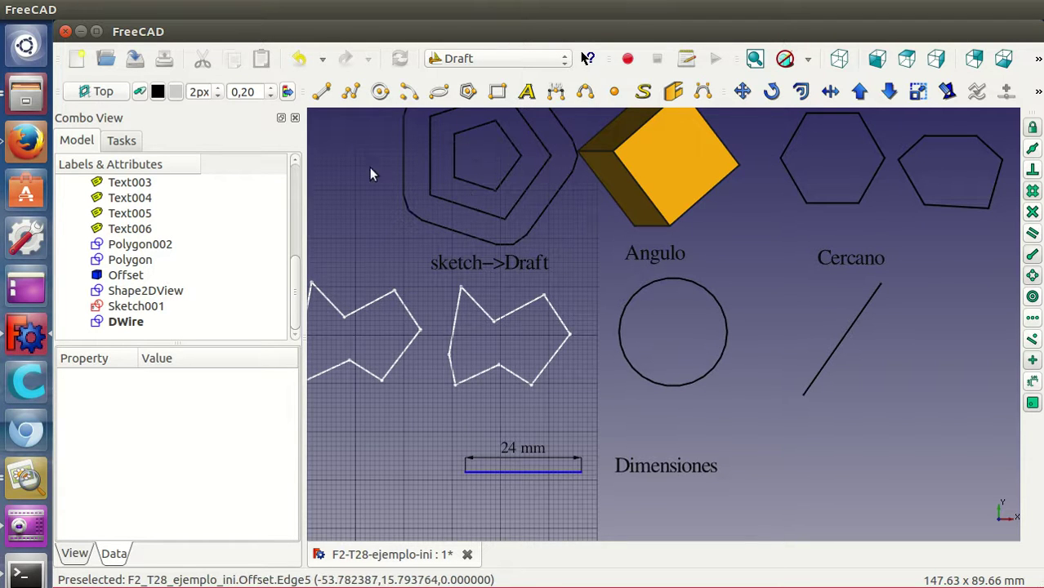
pyautogui.click(326, 96)
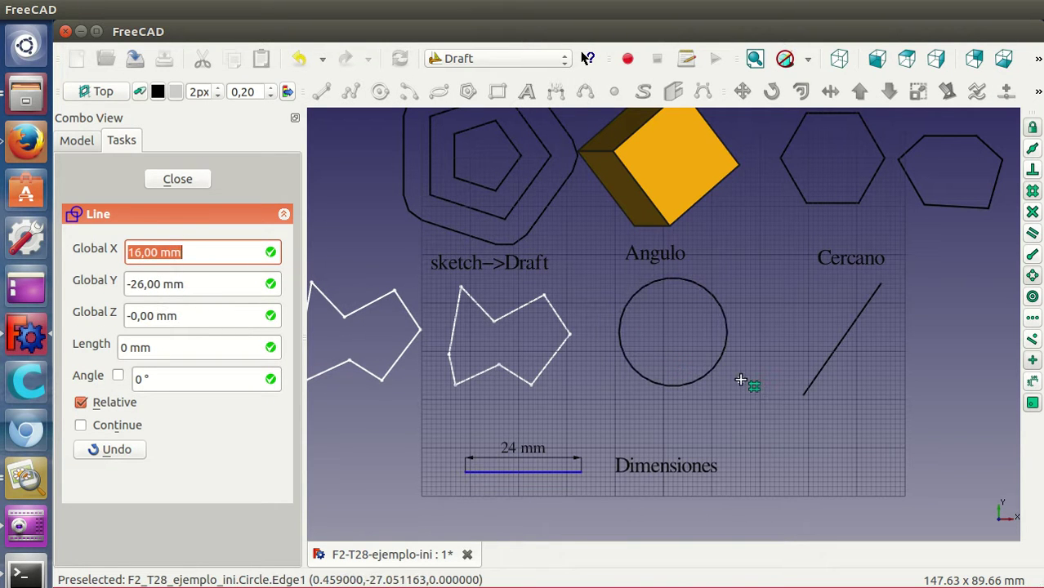
pyautogui.click(675, 295)
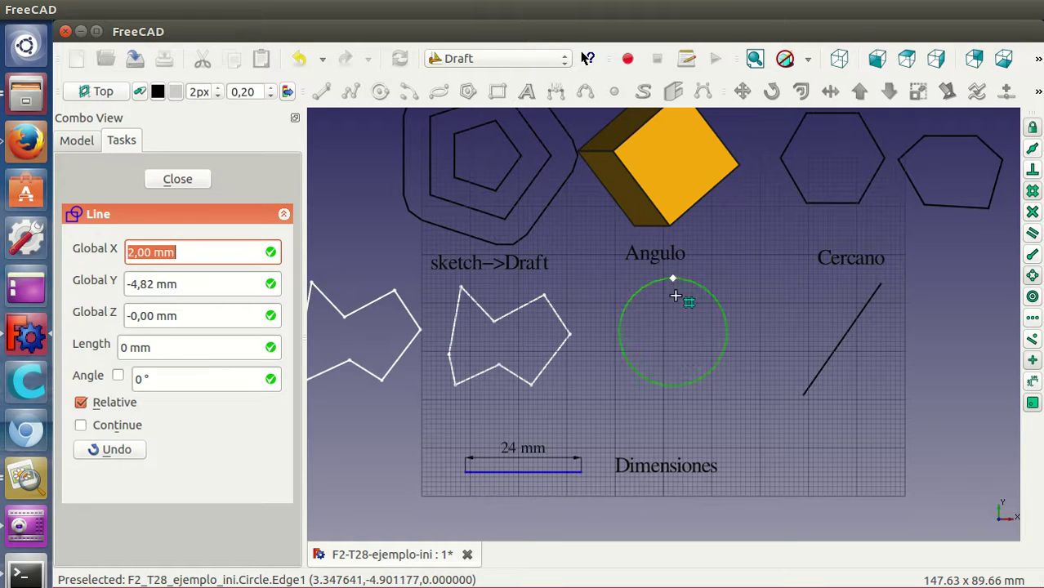
pyautogui.click(670, 385)
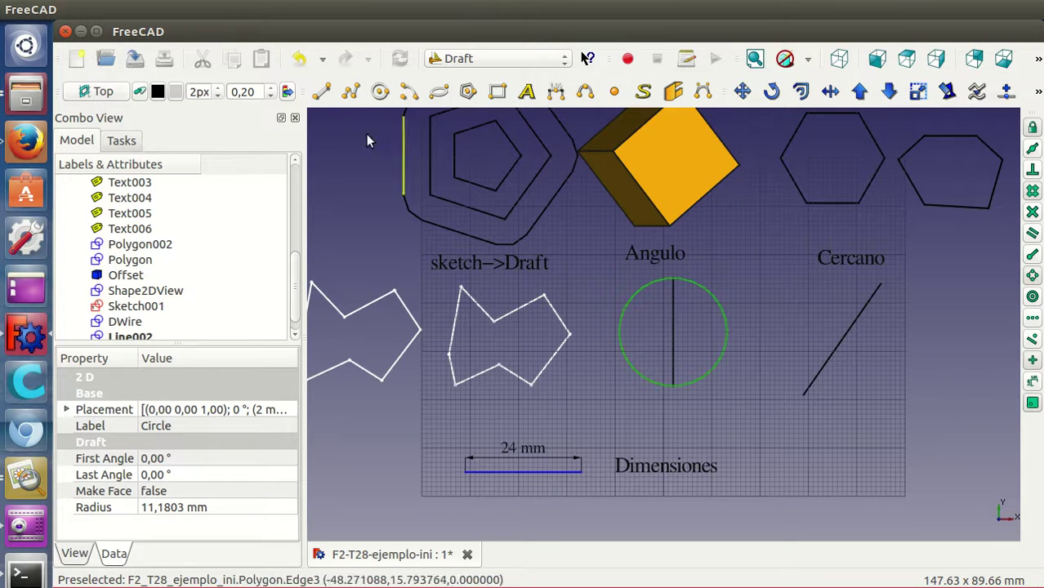
pyautogui.click(322, 93)
pyautogui.click(622, 331)
pyautogui.click(727, 332)
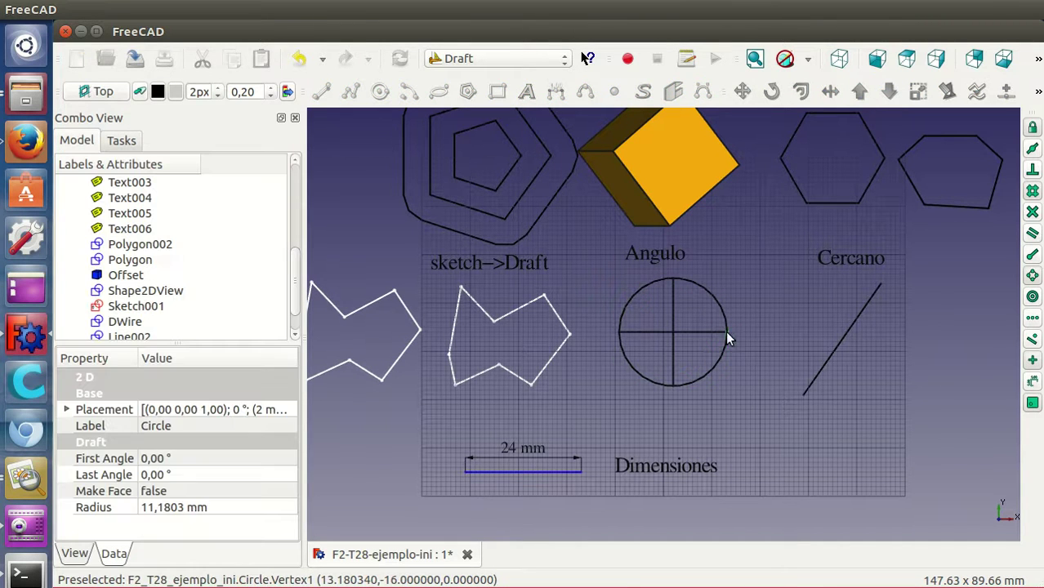
# Cancel the wire tool, then draw an upper-left to lower-right diagonal and a 30° centre radius
pyautogui.click(351, 92)
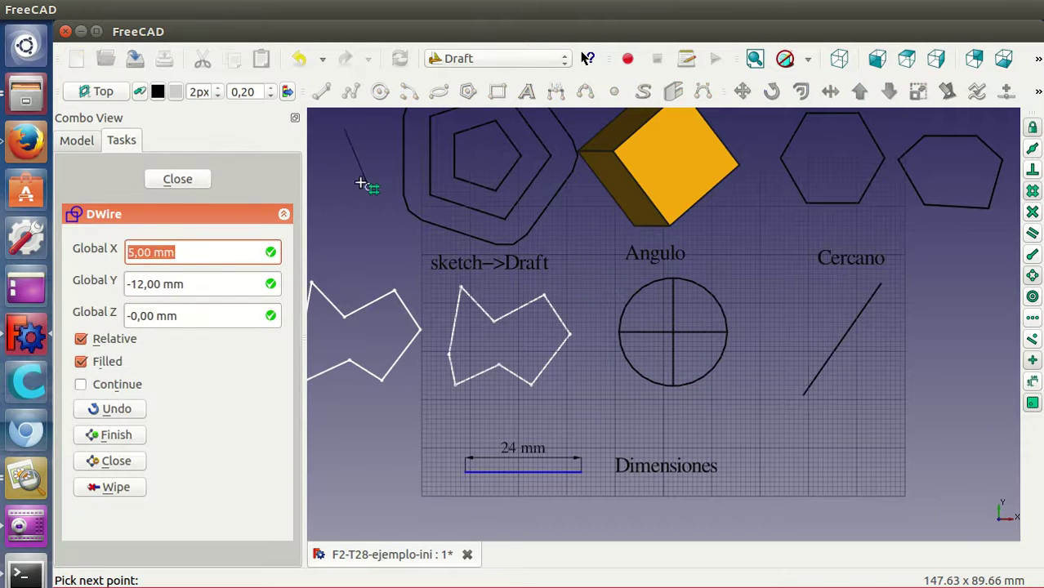
pyautogui.press('Escape')
pyautogui.press('l')
pyautogui.press('i')
pyautogui.click(637, 294)
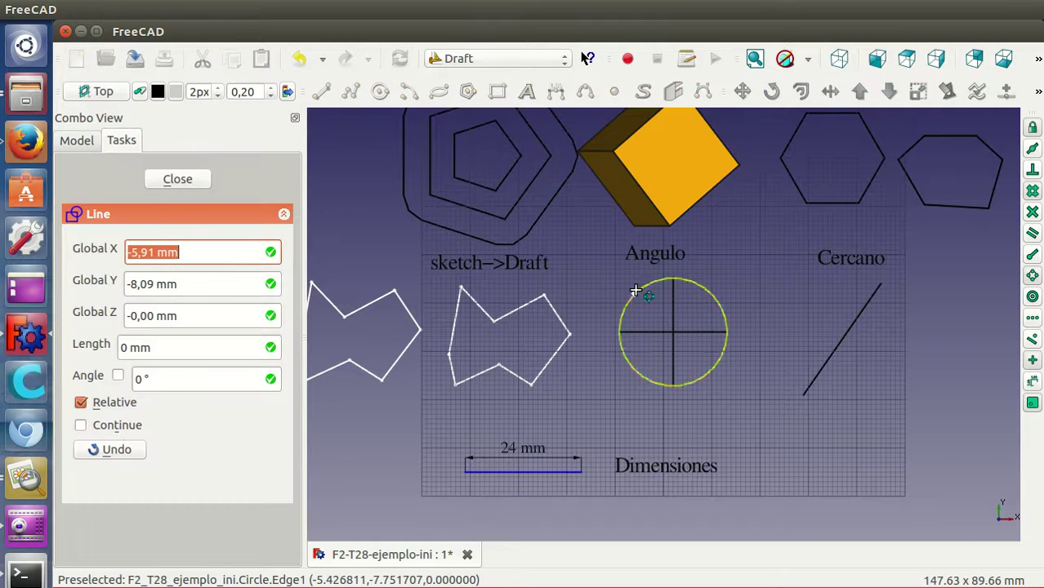
pyautogui.click(713, 369)
pyautogui.click(321, 93)
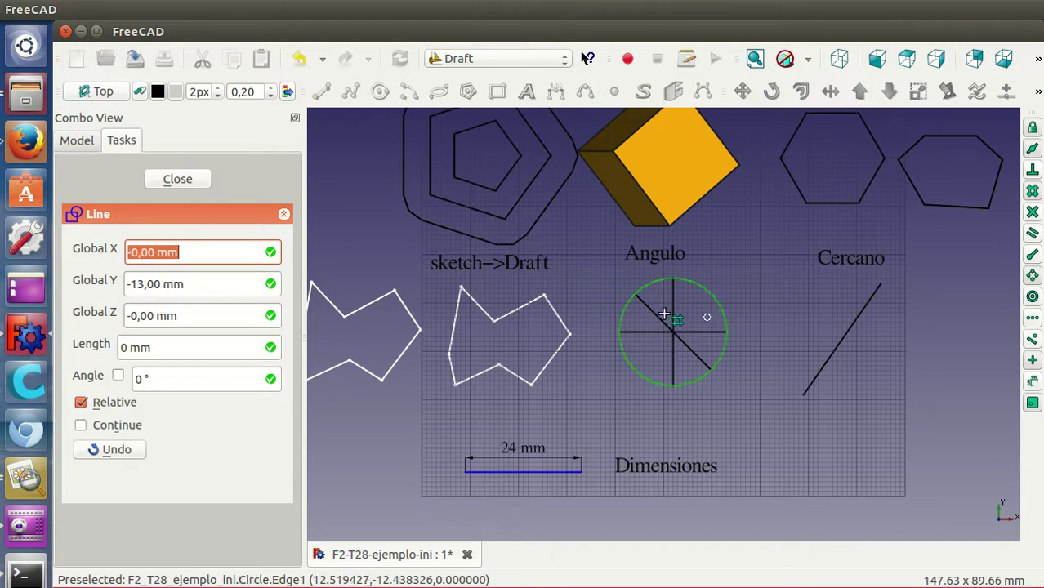
pyautogui.click(673, 329)
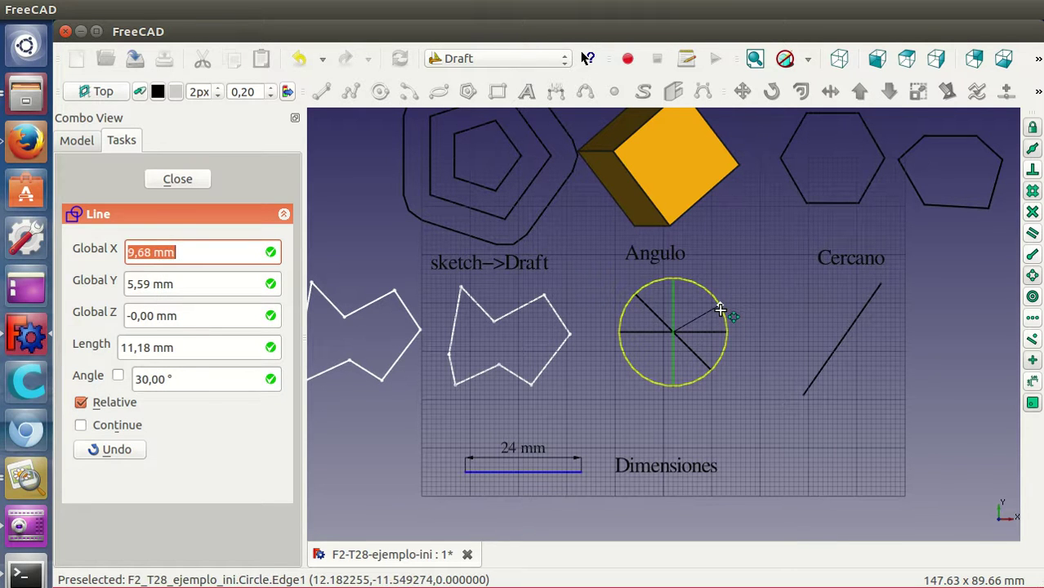
pyautogui.click(720, 310)
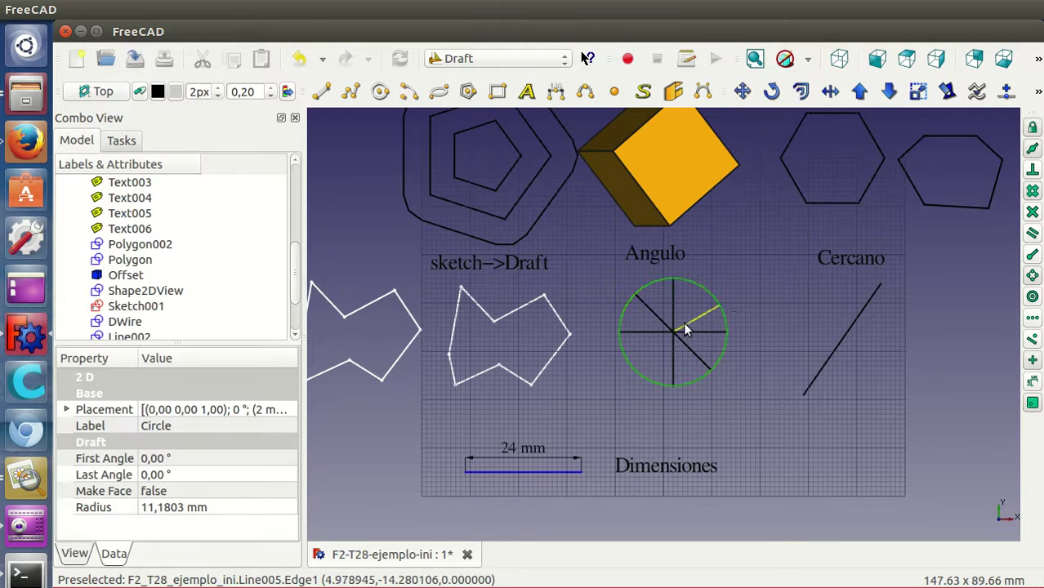
pyautogui.click(752, 319)
# Start a new two-point Draft Line while shifting the demo sheet left and right
pyautogui.moveTo(806, 317); pyautogui.dragTo(683, 326, button='middle')
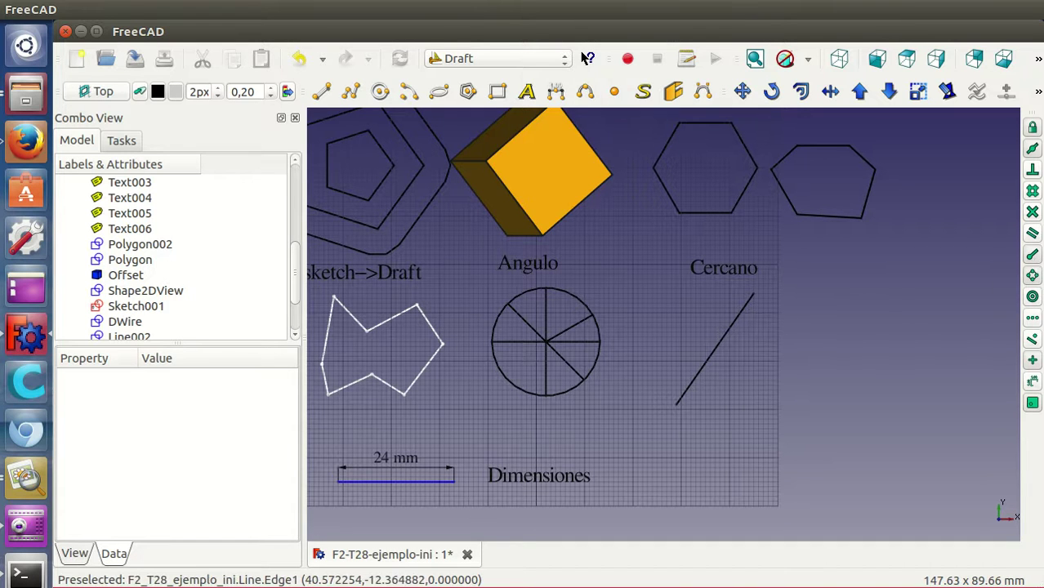
pyautogui.click(320, 90)
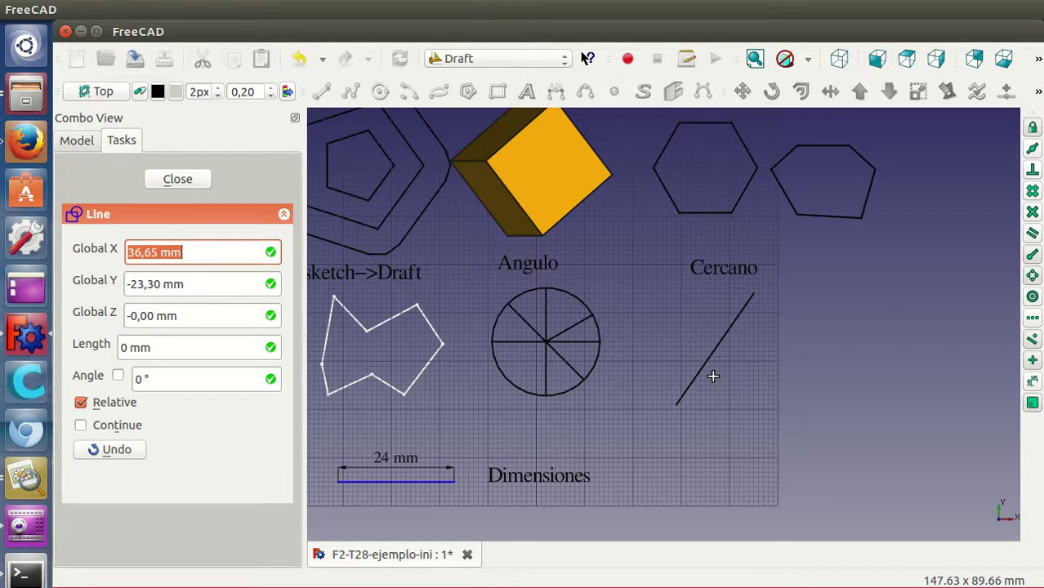
pyautogui.moveTo(714, 376)
pyautogui.mouseDown(button='middle')
pyautogui.moveTo(802, 341)
pyautogui.moveTo(870, 366)
pyautogui.moveTo(864, 387)
pyautogui.mouseUp(button='middle')
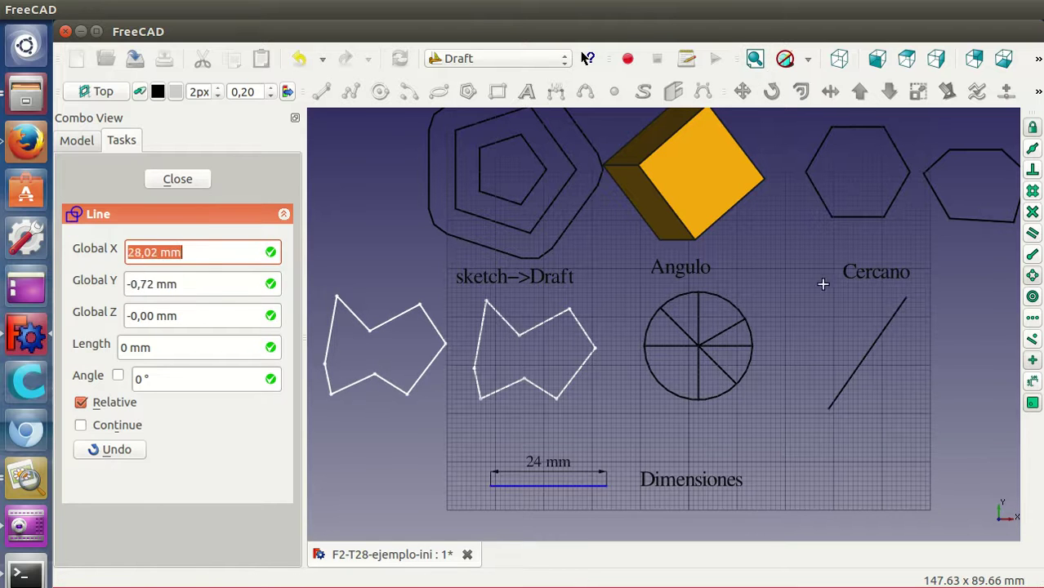
# Cancel the unfinished line and open F2-T28-ej1-angulos.png in the image viewer
pyautogui.click(196, 184)
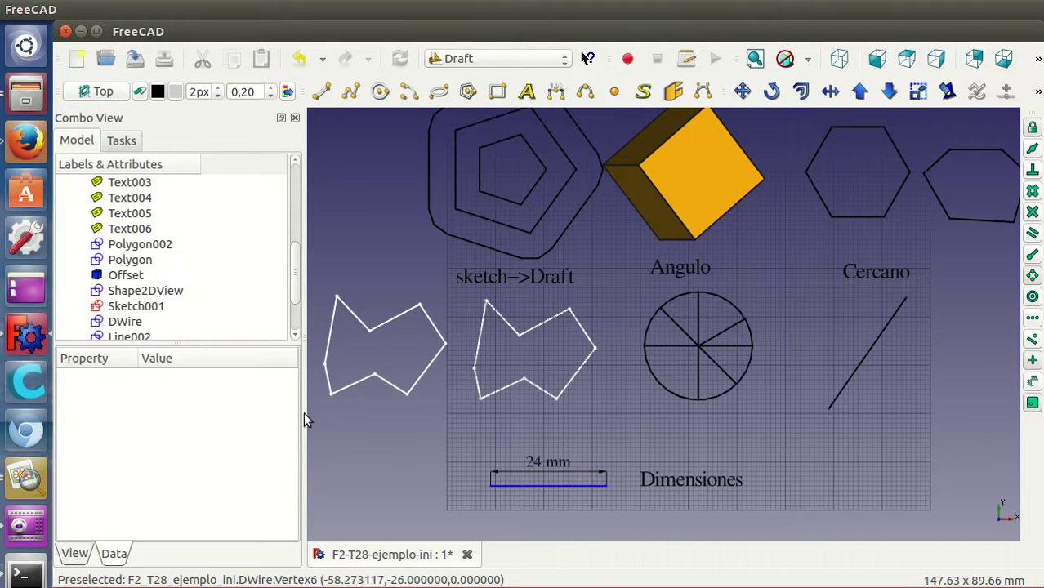
pyautogui.click(30, 482)
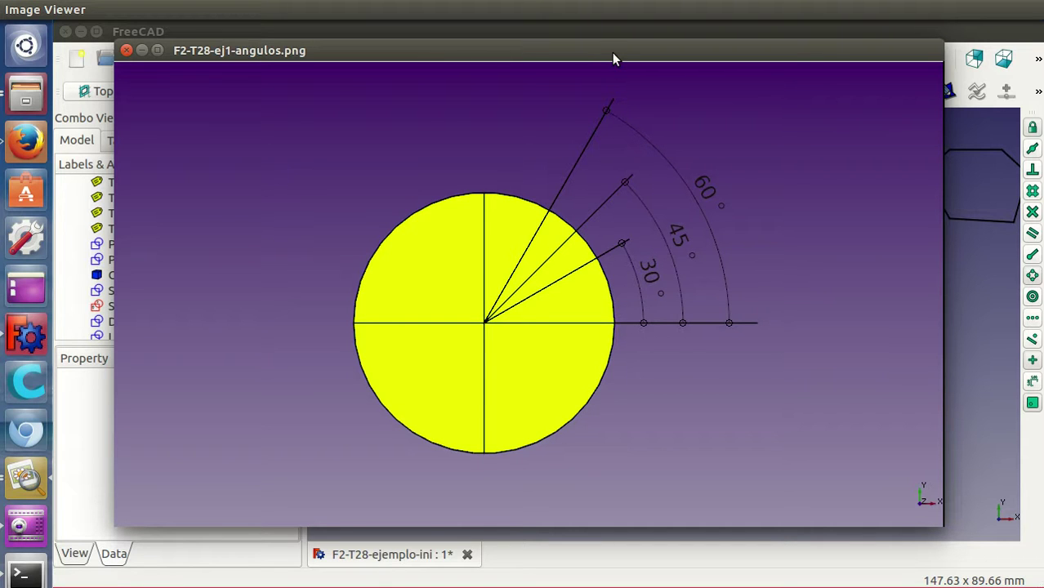
# Advance to F2-T28-ej2-escuadra-cartabon-1.png, the image with two green set squares
pyautogui.press('Right')
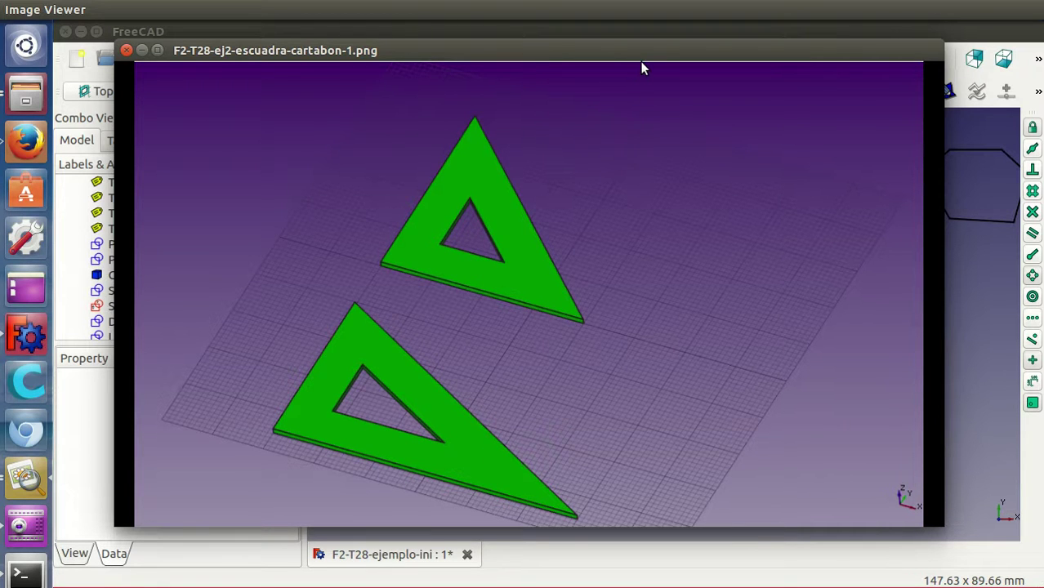
# Step through F2-T28-ej3-pinza-1.png to F2-T28-ej3-pinza-2.png, the gear-driven gripper
pyautogui.press('Right')
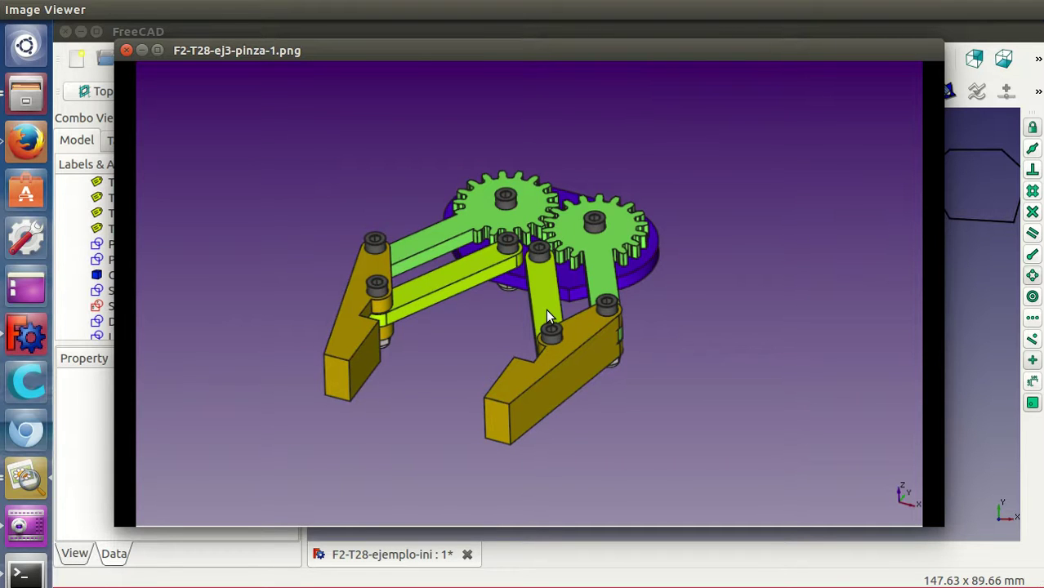
pyautogui.press('Right')
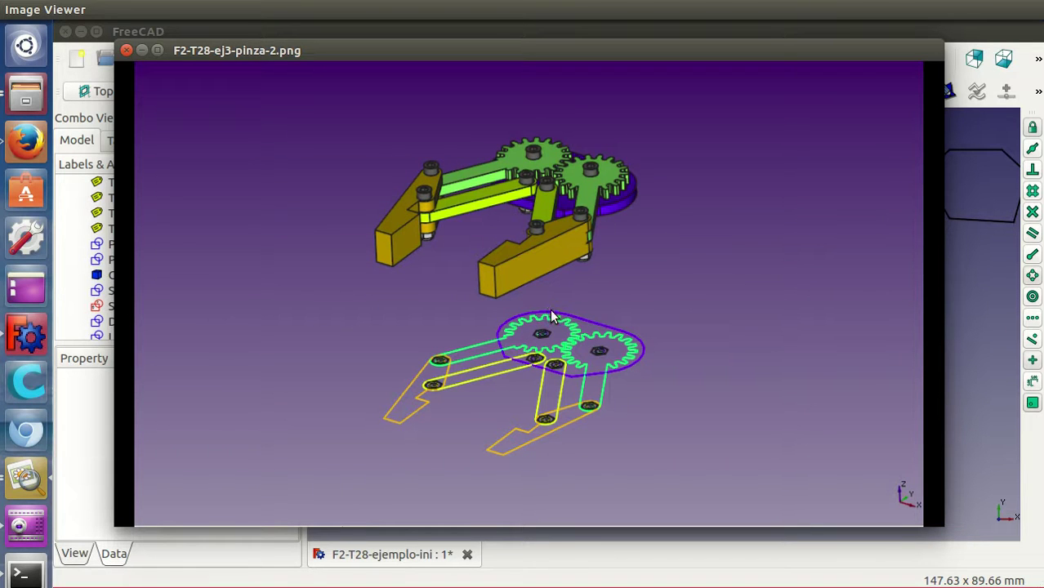